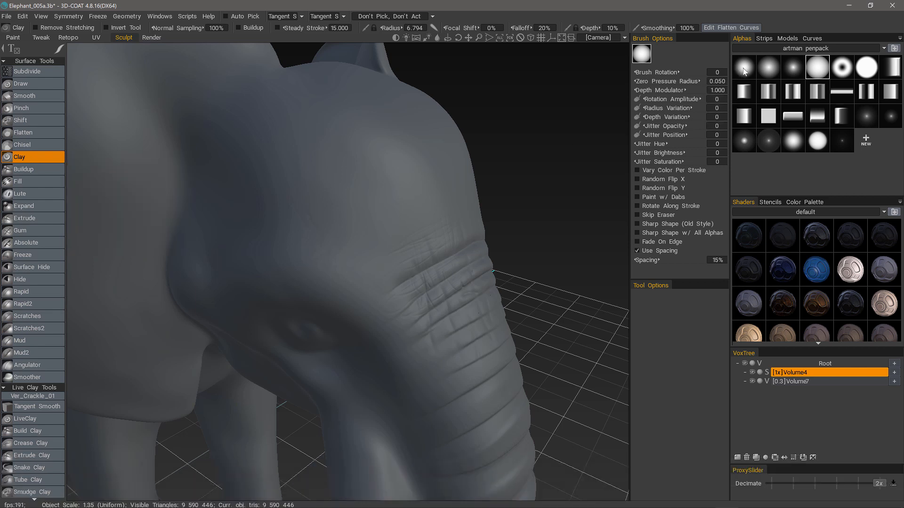
# Zoom in on the upper leg and shrink the Clay brush radius to 4.074
pyautogui.moveTo(59, 50)
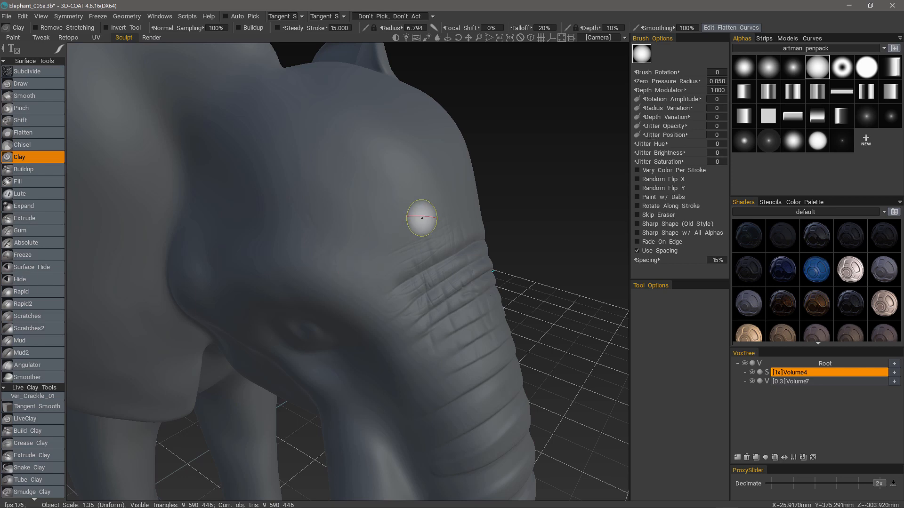
pyautogui.keyDown('alt'); pyautogui.moveTo(426, 130); pyautogui.dragTo(404, 202); pyautogui.keyUp('alt')
pyautogui.moveTo(404, 202)
pyautogui.keyDown('alt'); pyautogui.mouseDown(button='right')
pyautogui.moveTo(373, 248)
pyautogui.moveTo(318, 234)
pyautogui.moveTo(333, 207)
pyautogui.moveTo(333, 177)
pyautogui.mouseUp(button='right'); pyautogui.keyUp('alt')
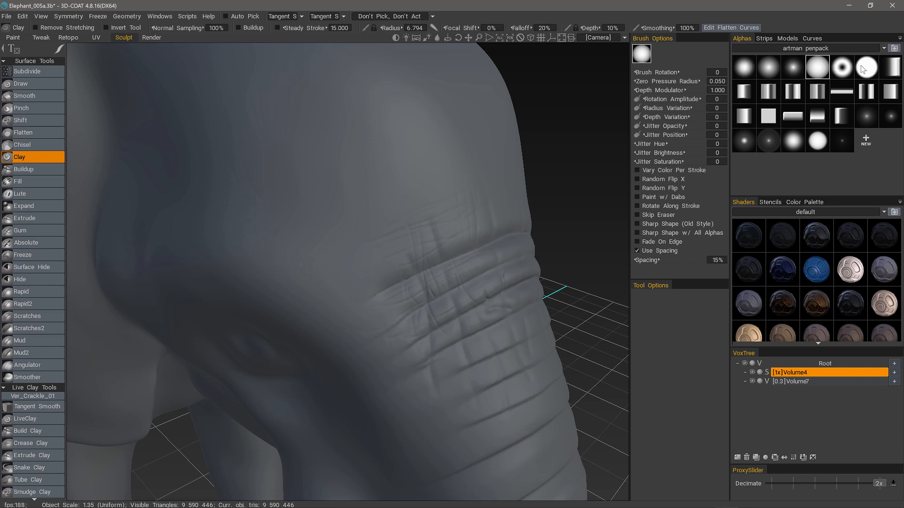
pyautogui.moveTo(436, 173); pyautogui.dragTo(303, 235)
# Paint thin wrinkle bands on the upper leg, then undo the last stroke
pyautogui.moveTo(406, 145); pyautogui.dragTo(283, 205)
pyautogui.moveTo(361, 128); pyautogui.dragTo(269, 176)
pyautogui.moveTo(338, 104); pyautogui.dragTo(269, 132)
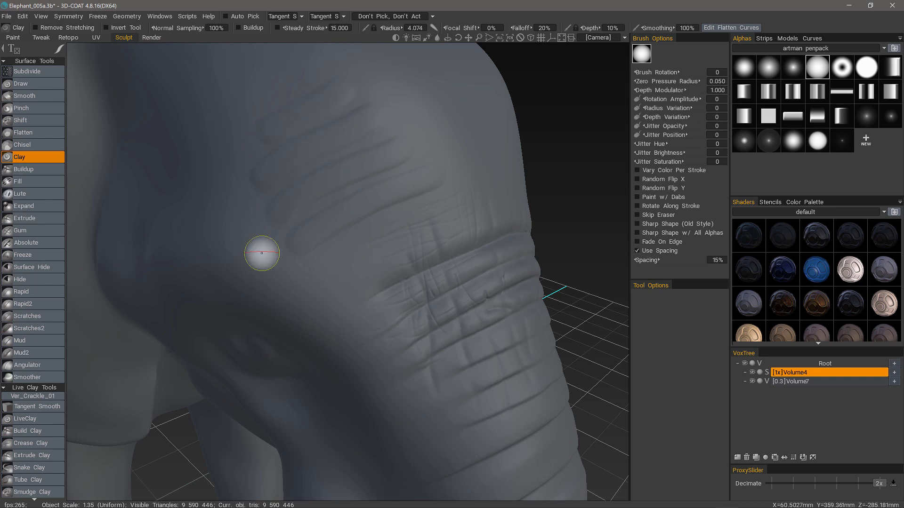
pyautogui.keyDown('alt'); pyautogui.moveTo(262, 253); pyautogui.dragTo(344, 150); pyautogui.keyUp('alt')
pyautogui.moveTo(270, 456); pyautogui.dragTo(275, 507)
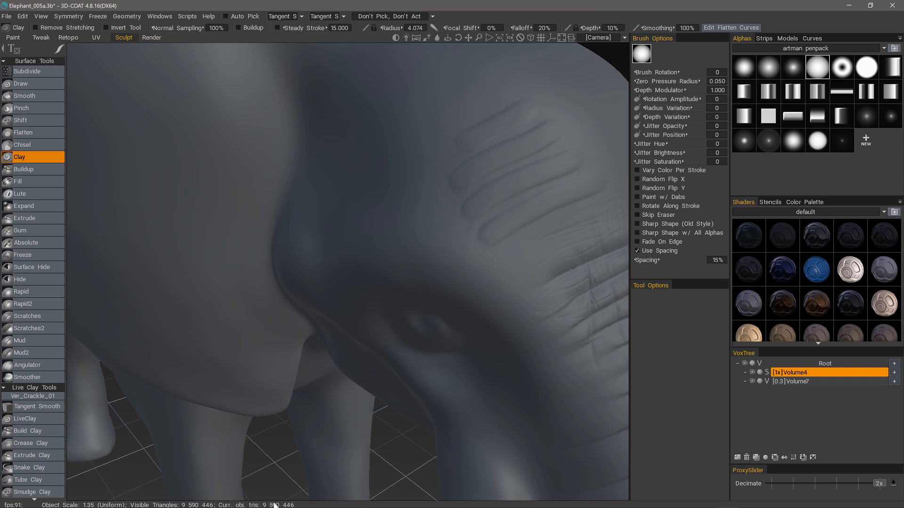
pyautogui.hotkey('ctrl', 'z')
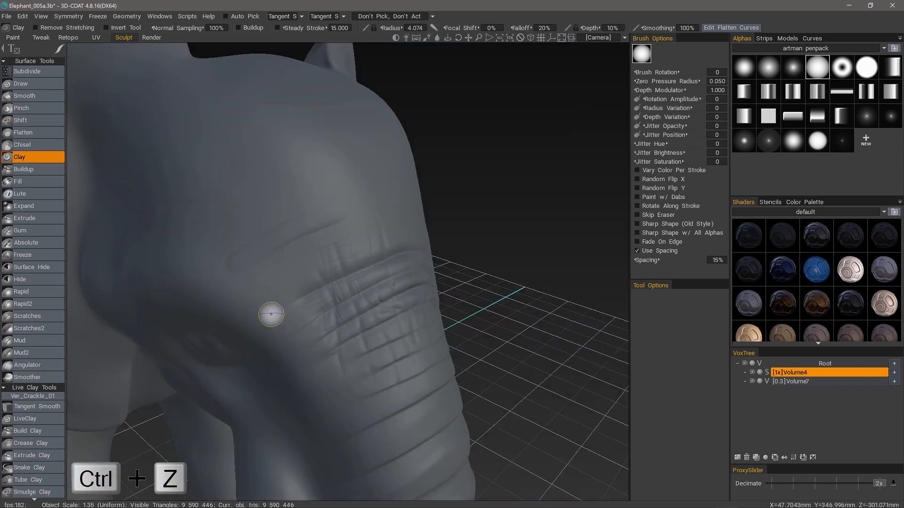
pyautogui.keyDown('alt'); pyautogui.moveTo(272, 314); pyautogui.dragTo(387, 249); pyautogui.keyUp('alt')
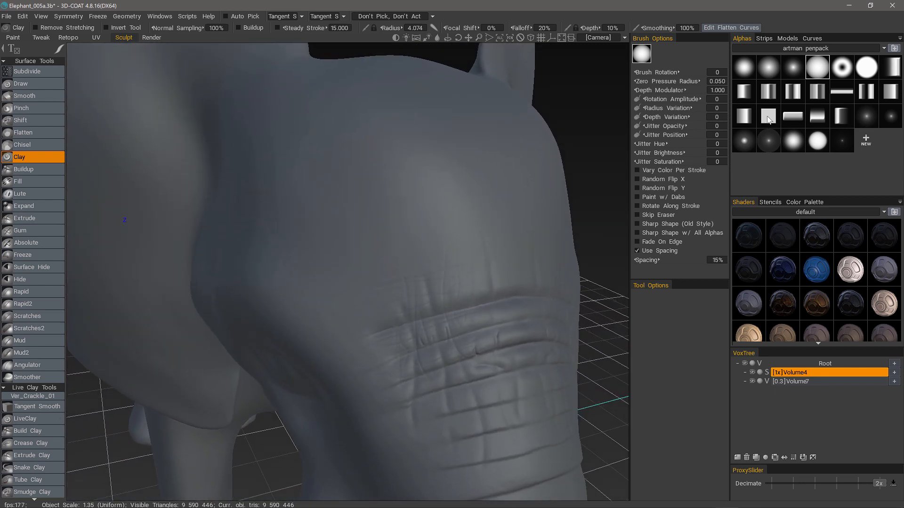
# Switch the Clay brush to a square tip with 15% stroke spacing
pyautogui.click(768, 118)
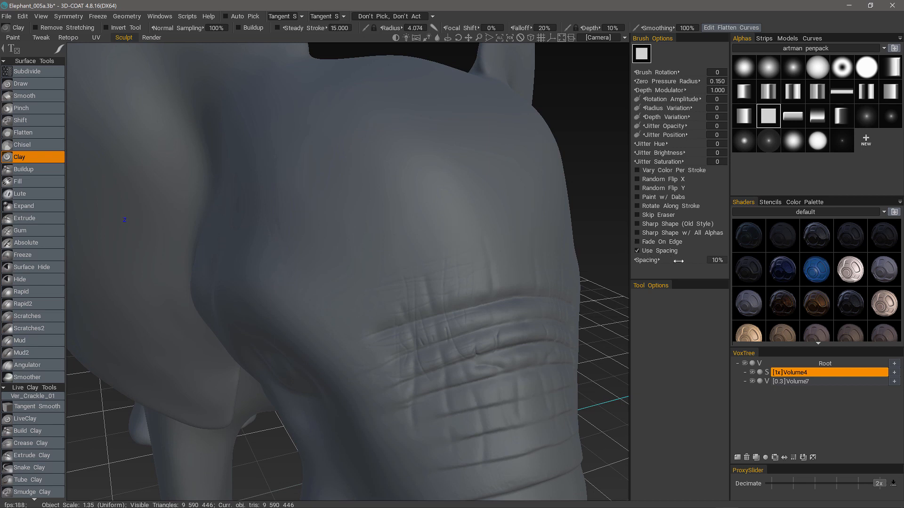
pyautogui.click(716, 260)
pyautogui.press('Return')
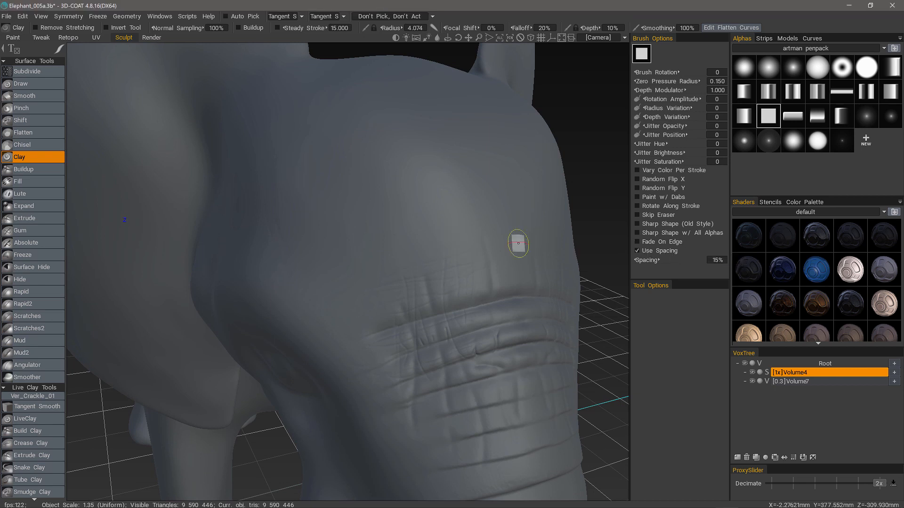
# Lay two flat strap bands across the shoulder
pyautogui.scroll(1, 431, 235)
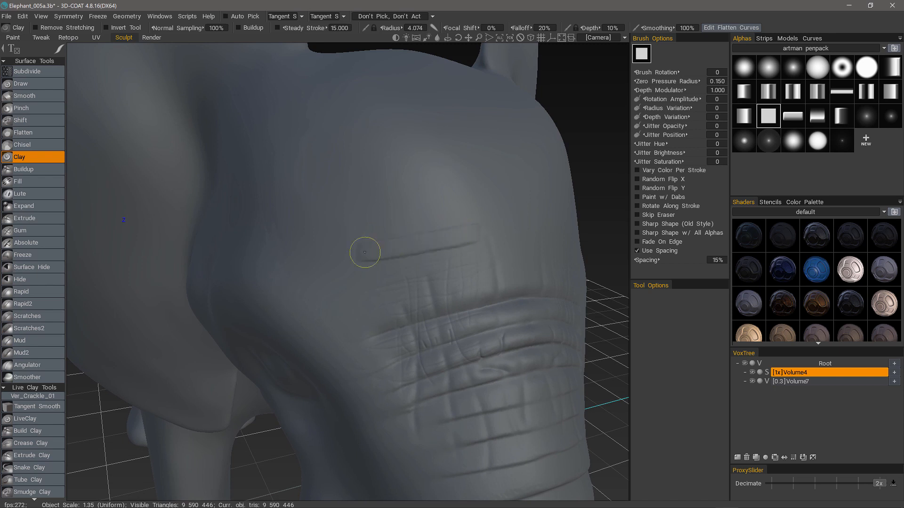
pyautogui.moveTo(365, 253); pyautogui.dragTo(337, 261)
pyautogui.moveTo(483, 198); pyautogui.dragTo(441, 209)
pyautogui.keyDown('alt'); pyautogui.moveTo(327, 244); pyautogui.dragTo(331, 329, button='right'); pyautogui.keyUp('alt')
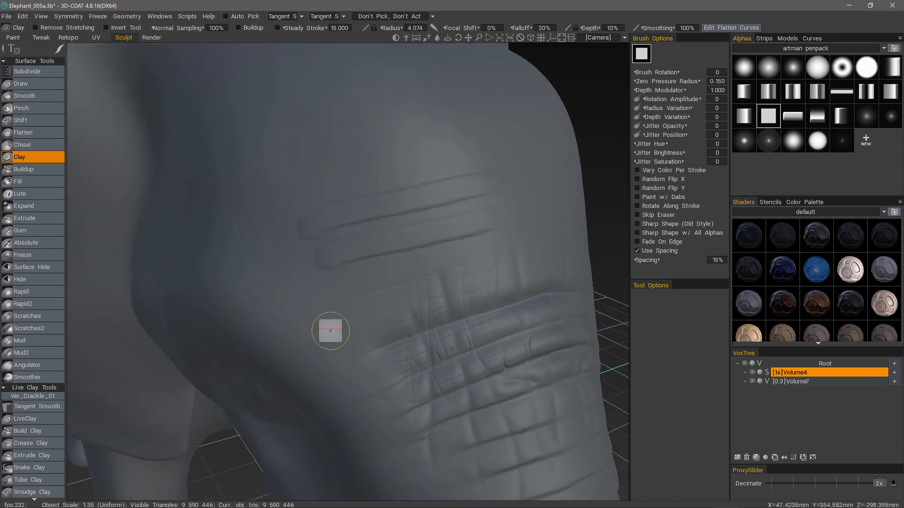
pyautogui.keyDown('alt'); pyautogui.moveTo(331, 329); pyautogui.dragTo(352, 318); pyautogui.keyUp('alt')
# Raise stroke spacing to 20% and paint another strap band
pyautogui.click(717, 259)
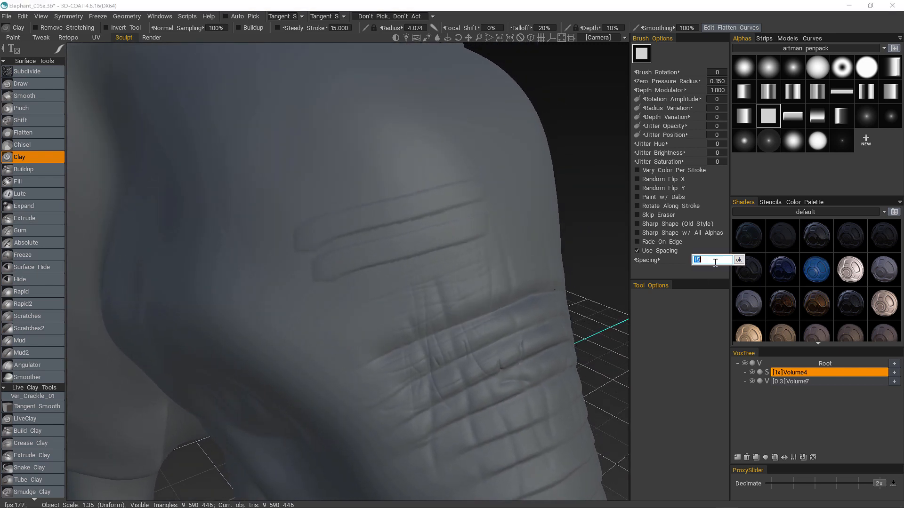
pyautogui.write('20')
pyautogui.press('Return')
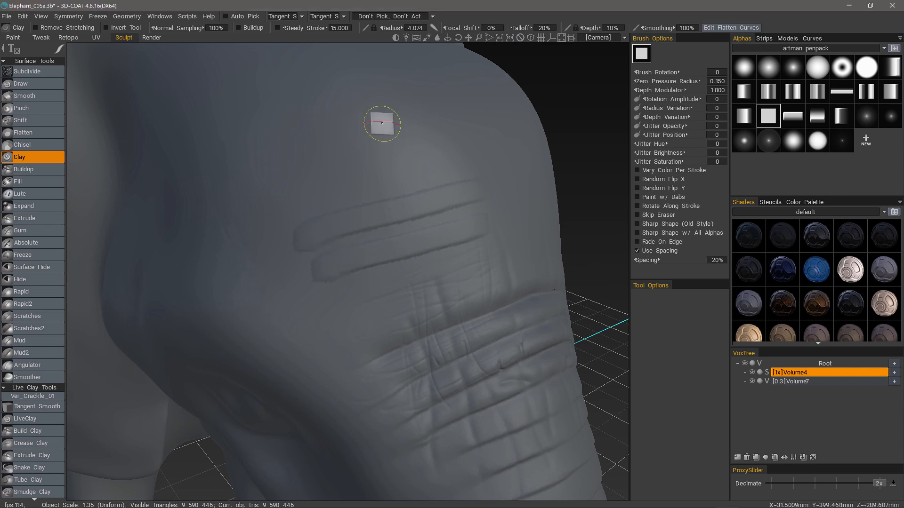
pyautogui.keyDown('ctrl'); pyautogui.moveTo(359, 183); pyautogui.dragTo(330, 191, button='right'); pyautogui.keyUp('ctrl')
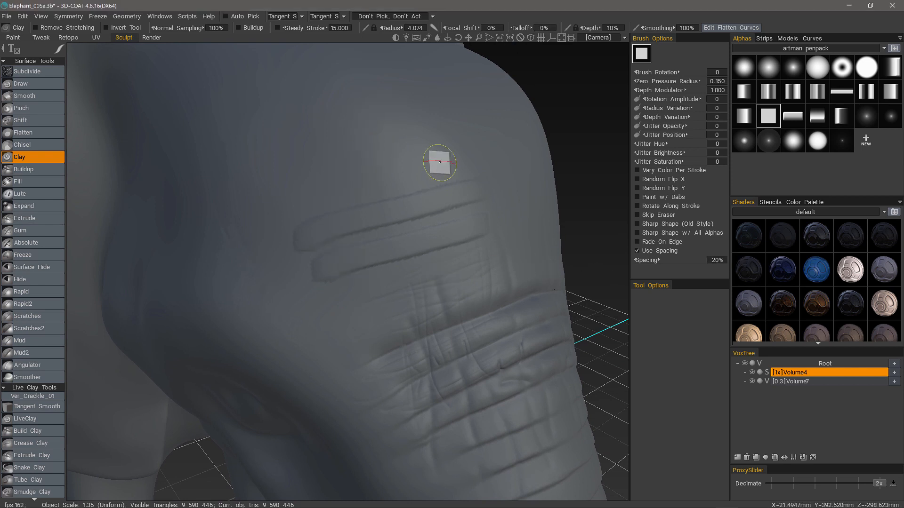
# Orbit around the shoulder and raise the stroke spacing to 30%
pyautogui.scroll(2, 435, 158)
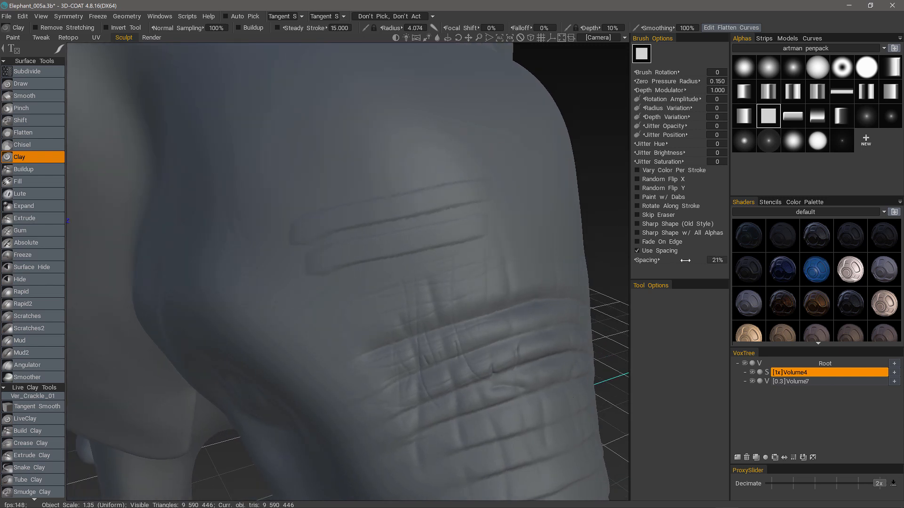
pyautogui.moveTo(609, 306); pyautogui.dragTo(569, 296)
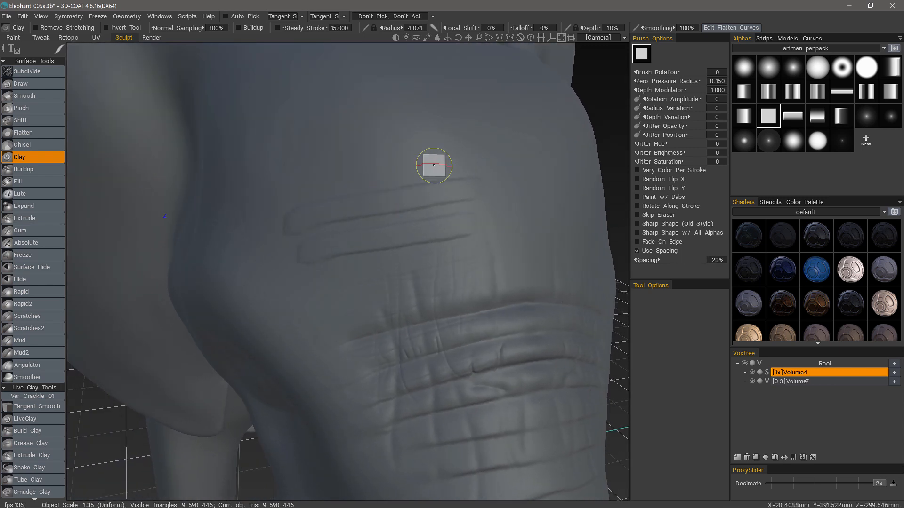
pyautogui.moveTo(318, 173); pyautogui.dragTo(387, 209, button='middle')
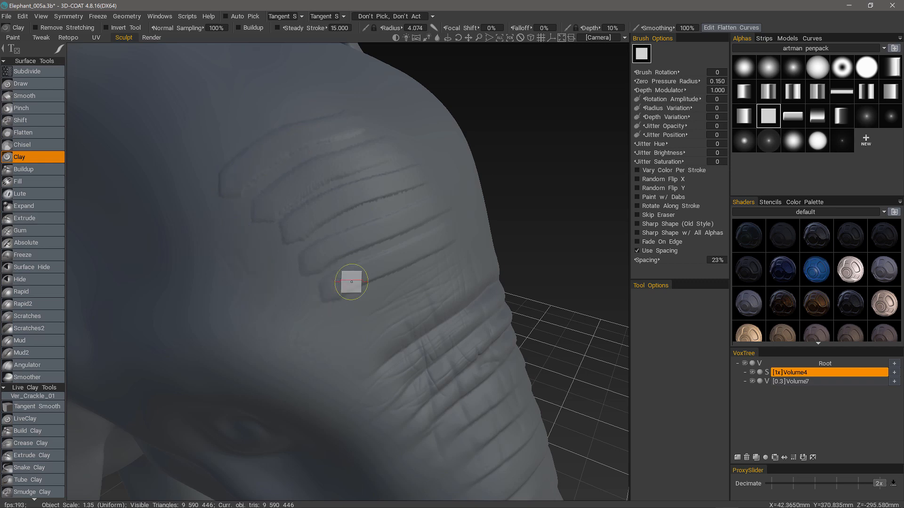
pyautogui.moveTo(349, 281); pyautogui.dragTo(360, 200, button='middle')
pyautogui.click(715, 260)
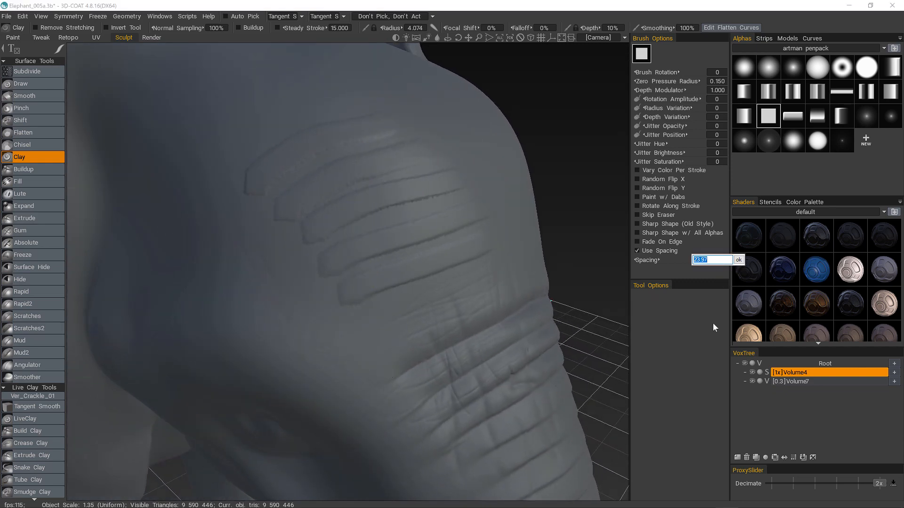
pyautogui.write('30')
pyautogui.press('Return')
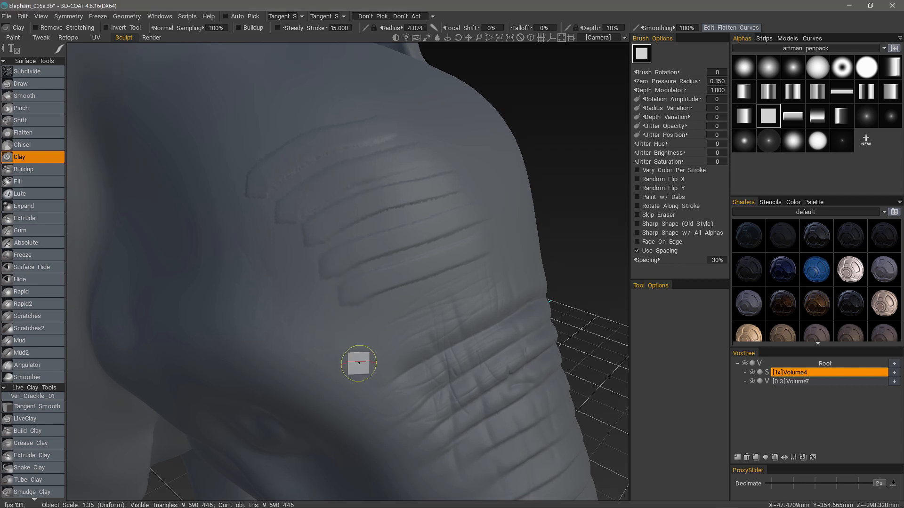
pyautogui.moveTo(359, 363); pyautogui.dragTo(378, 233, button='middle')
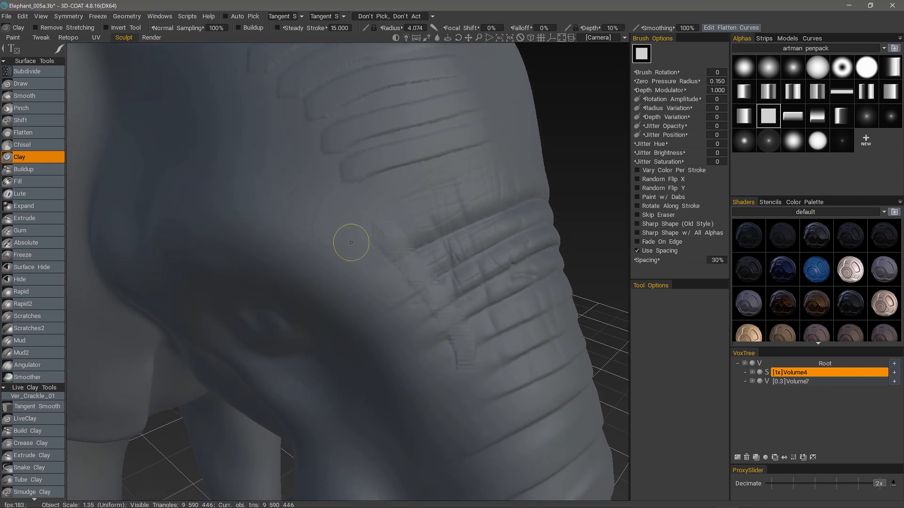
# Enable Rotate Along Stroke and paint diagonal clay strips across the leg ridges
pyautogui.click(639, 205)
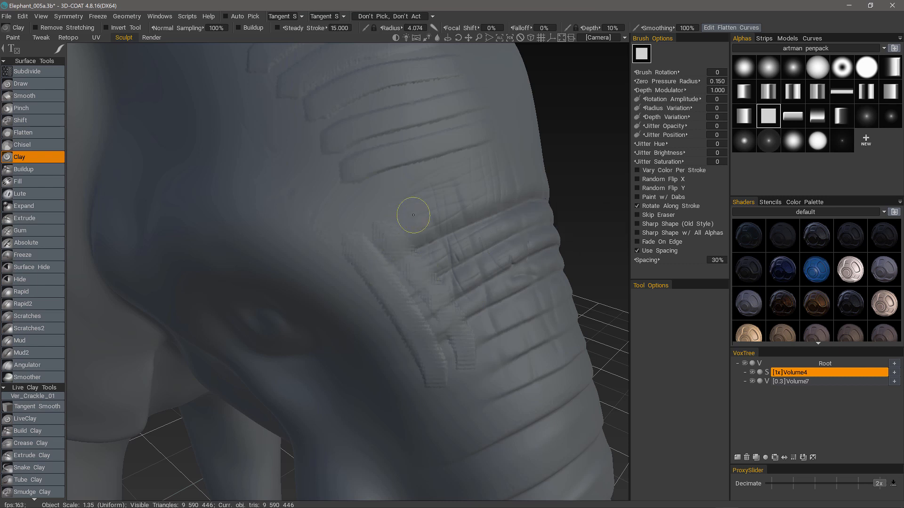
pyautogui.moveTo(413, 215); pyautogui.dragTo(487, 353)
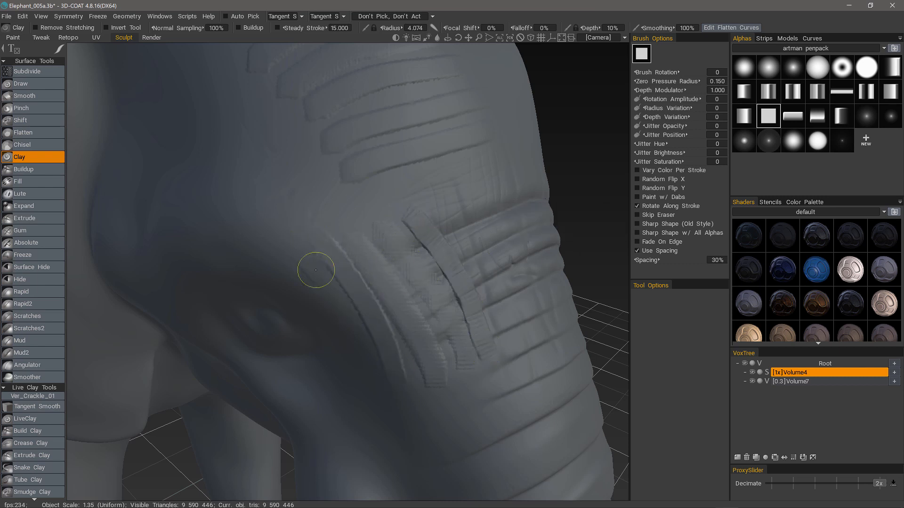
pyautogui.moveTo(386, 224)
pyautogui.mouseDown(button='right')
pyautogui.moveTo(410, 208)
pyautogui.moveTo(372, 197)
pyautogui.mouseUp(button='right')
pyautogui.moveTo(370, 193)
pyautogui.mouseDown()
pyautogui.moveTo(440, 316)
pyautogui.moveTo(408, 272)
pyautogui.mouseUp()
pyautogui.moveTo(382, 185); pyautogui.dragTo(435, 264)
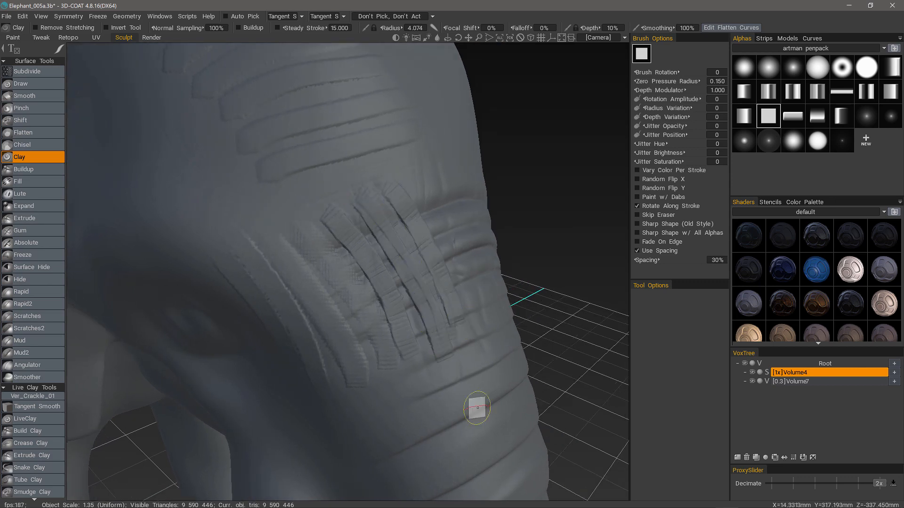
pyautogui.moveTo(477, 408)
pyautogui.mouseDown(button='right')
pyautogui.moveTo(302, 363)
pyautogui.moveTo(339, 440)
pyautogui.moveTo(357, 414)
pyautogui.mouseUp(button='right')
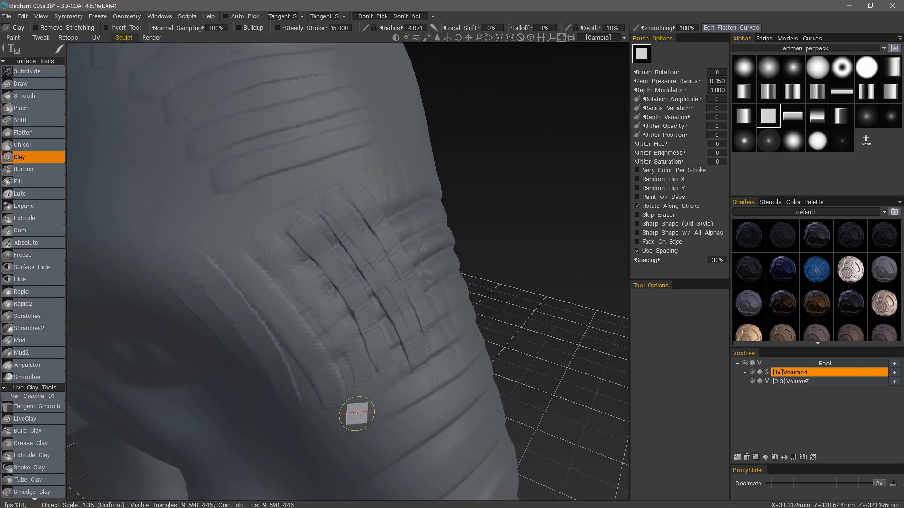
pyautogui.moveTo(323, 192); pyautogui.dragTo(434, 344)
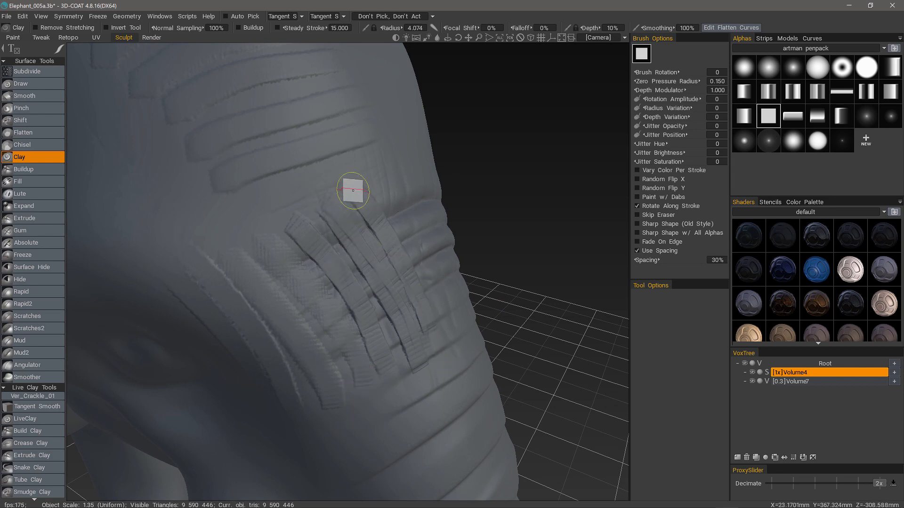
pyautogui.moveTo(330, 415); pyautogui.dragTo(346, 381, button='right')
# Stamp two square extrusions on the leg with Extrude, then undo them
pyautogui.click(35, 219)
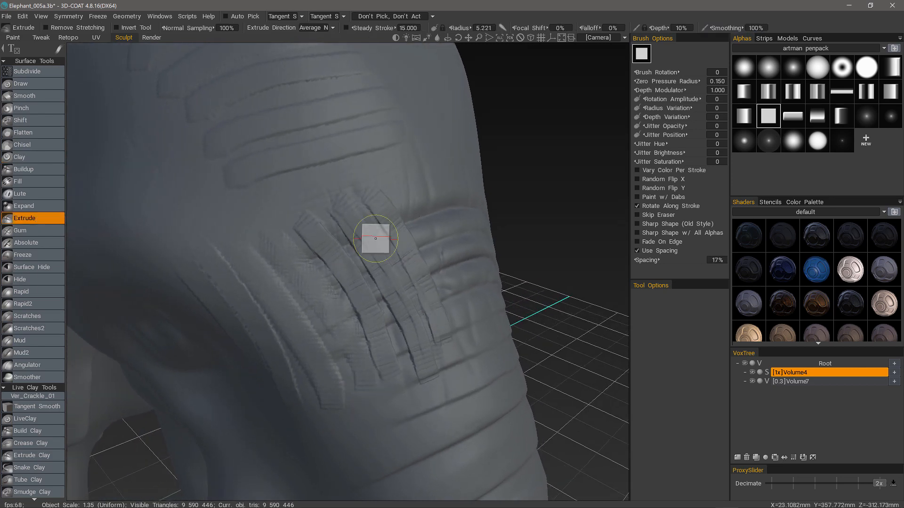
pyautogui.moveTo(375, 239); pyautogui.dragTo(397, 232, button='right')
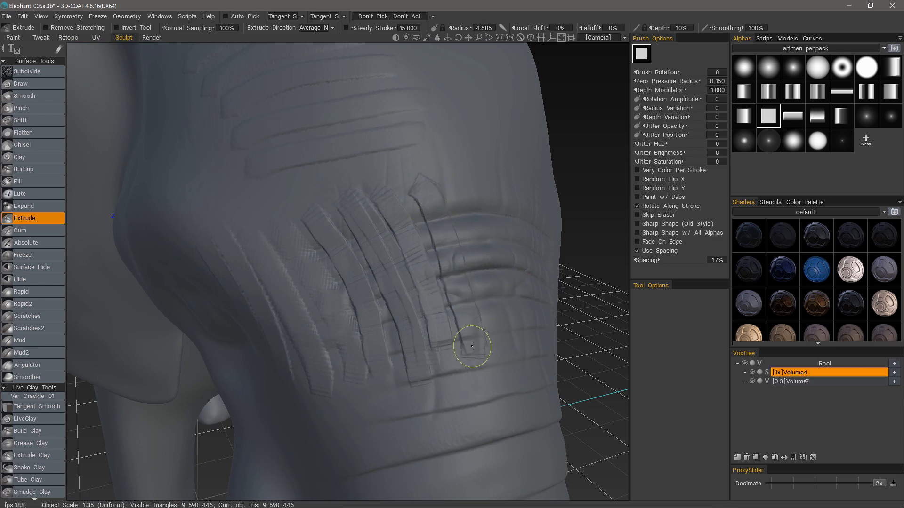
pyautogui.click(471, 346)
pyautogui.click(460, 395)
pyautogui.moveTo(448, 330)
pyautogui.mouseDown(button='right')
pyautogui.moveTo(389, 188)
pyautogui.moveTo(440, 231)
pyautogui.mouseUp(button='right')
pyautogui.hotkey('ctrl', 'z')
pyautogui.hotkey('ctrl', 'z')
pyautogui.hotkey('ctrl', 'z')
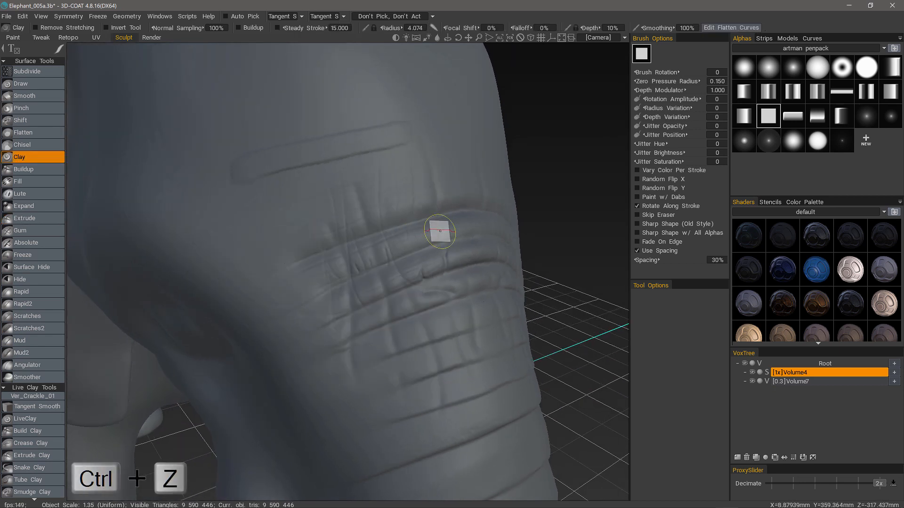
# Lay a raised clay strap across the upper leg
pyautogui.moveTo(441, 230)
pyautogui.mouseDown(button='right')
pyautogui.moveTo(242, 222)
pyautogui.moveTo(348, 221)
pyautogui.moveTo(277, 248)
pyautogui.moveTo(146, 56)
pyautogui.mouseUp(button='right')
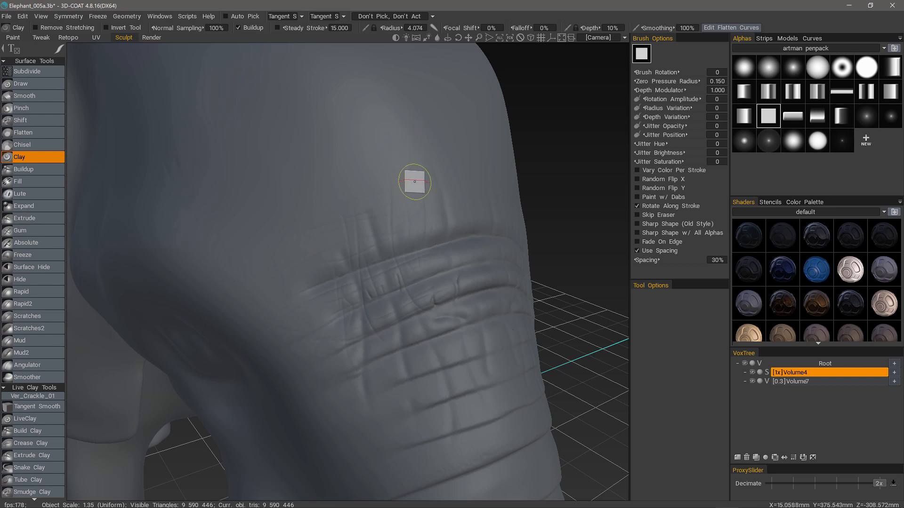
pyautogui.moveTo(418, 181); pyautogui.dragTo(310, 207)
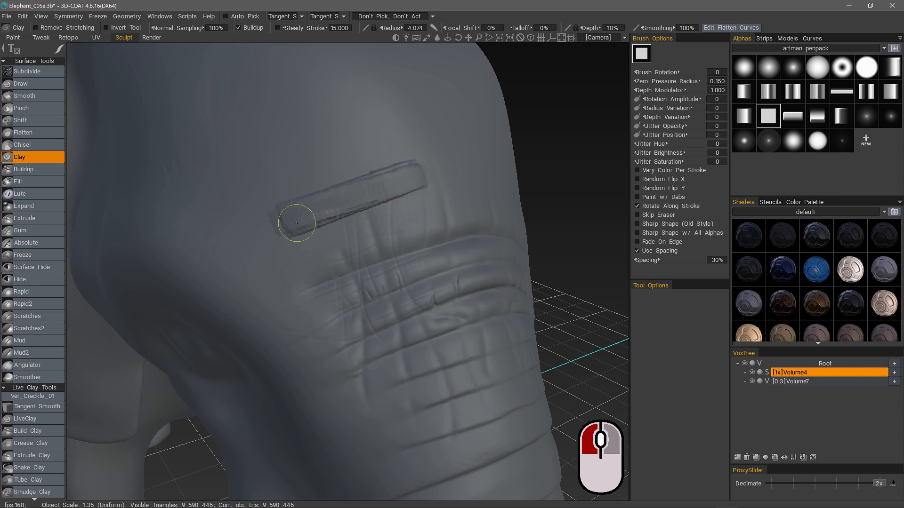
pyautogui.moveTo(309, 218)
pyautogui.keyDown('alt'); pyautogui.mouseDown()
pyautogui.moveTo(298, 257)
pyautogui.moveTo(329, 222)
pyautogui.moveTo(346, 157)
pyautogui.moveTo(293, 180)
pyautogui.mouseUp(); pyautogui.keyUp('alt')
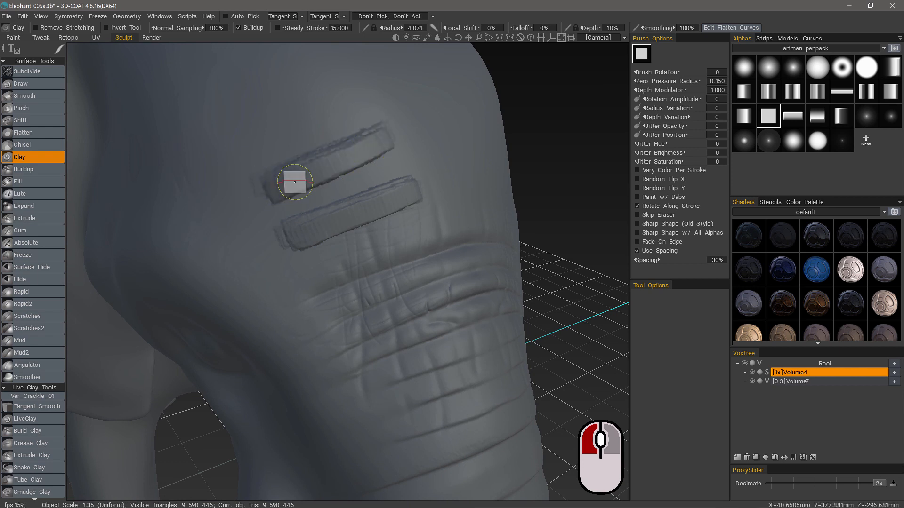
pyautogui.moveTo(293, 182)
pyautogui.keyDown('alt'); pyautogui.mouseDown()
pyautogui.moveTo(240, 228)
pyautogui.moveTo(295, 190)
pyautogui.moveTo(257, 260)
pyautogui.moveTo(297, 238)
pyautogui.moveTo(280, 246)
pyautogui.mouseUp(); pyautogui.keyUp('alt')
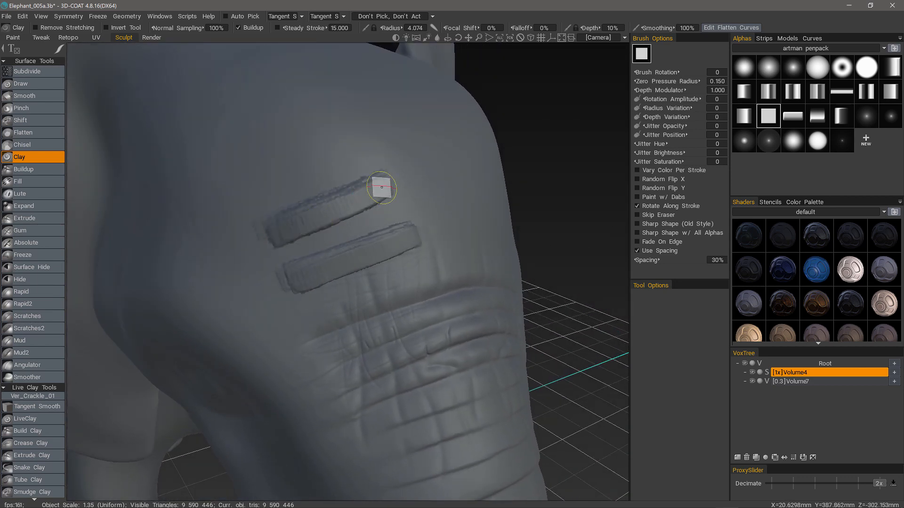
pyautogui.moveTo(371, 196)
pyautogui.keyDown('alt'); pyautogui.mouseDown()
pyautogui.moveTo(301, 222)
pyautogui.moveTo(306, 270)
pyautogui.moveTo(306, 236)
pyautogui.moveTo(273, 253)
pyautogui.moveTo(268, 206)
pyautogui.moveTo(373, 181)
pyautogui.mouseUp(); pyautogui.keyUp('alt')
# Reshape the upper shoulder groove and turn on Remove Stretching
pyautogui.moveTo(303, 212); pyautogui.dragTo(323, 201)
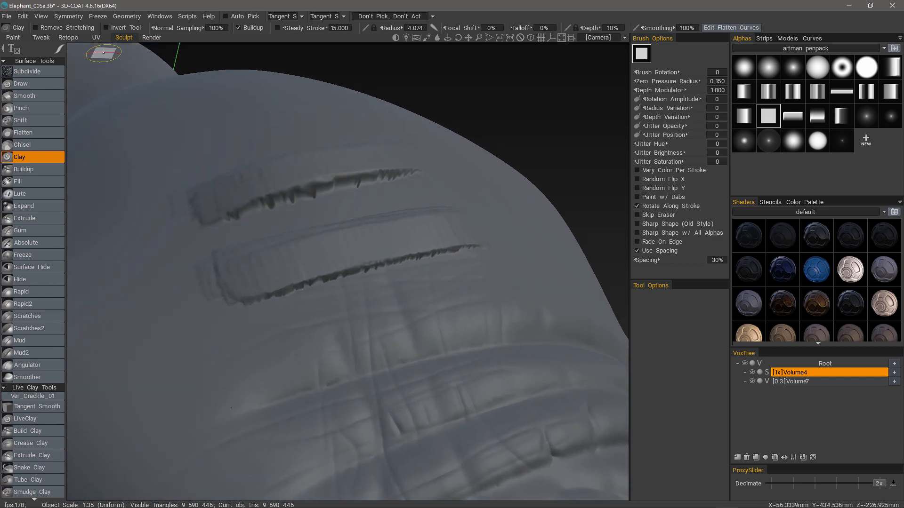
pyautogui.click(36, 27)
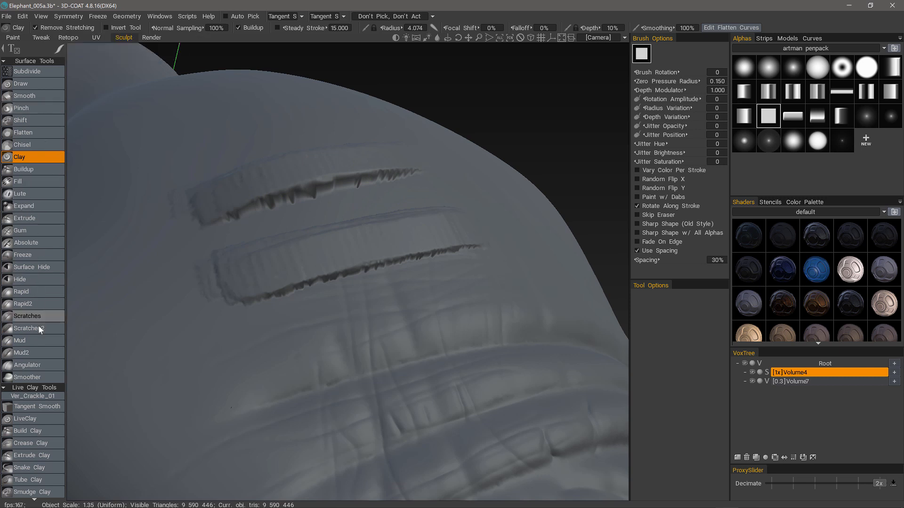
pyautogui.scroll(10, 353, 272)
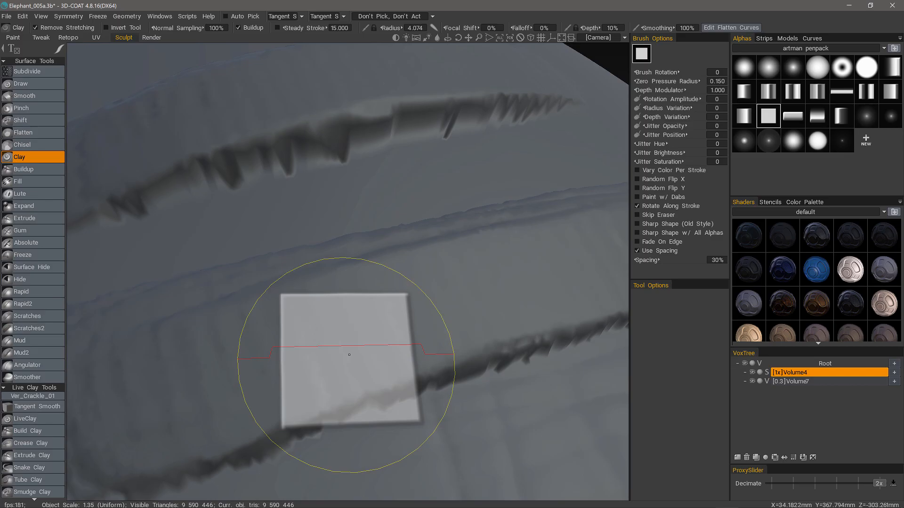
# Show wireframe, undo the last stroke, and raise brush depth to 23%
pyautogui.press('w')
pyautogui.scroll(-8, 349, 354)
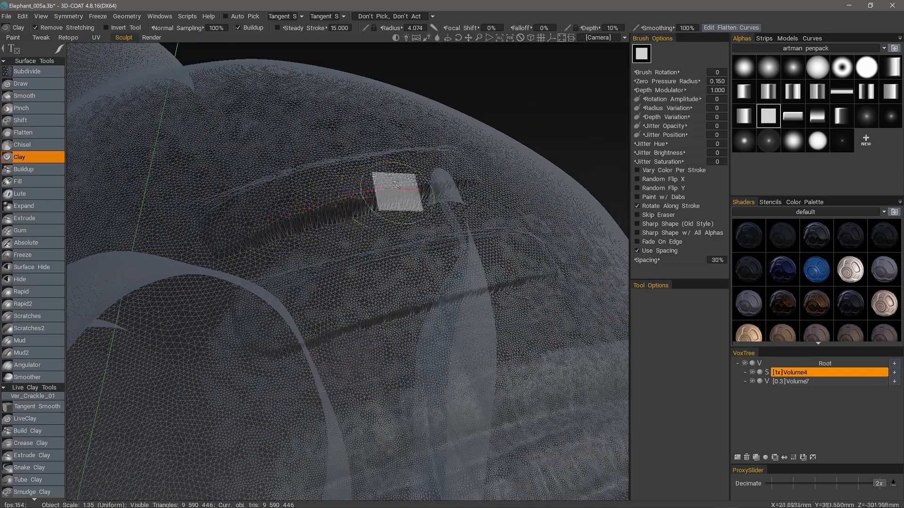
pyautogui.hotkey('ctrl', 'z')
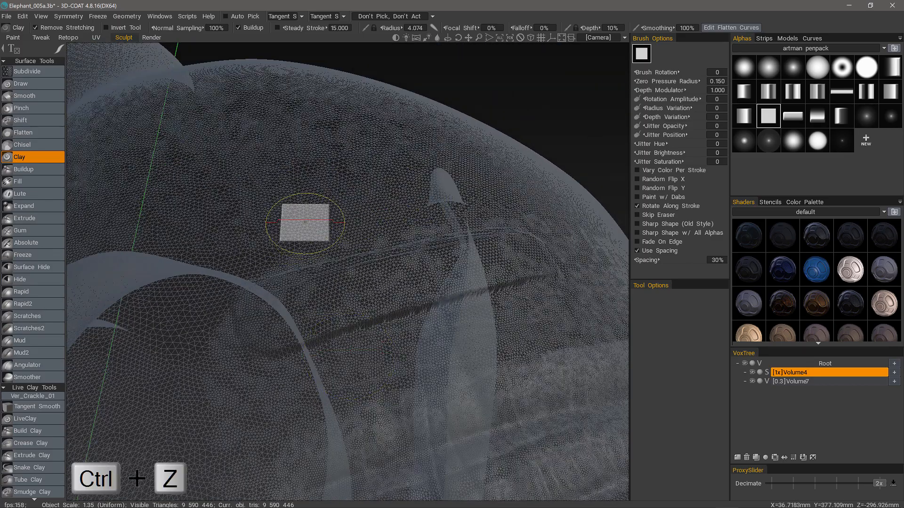
pyautogui.moveTo(305, 222); pyautogui.dragTo(430, 158, button='middle')
pyautogui.moveTo(425, 162); pyautogui.dragTo(430, 158, button='right')
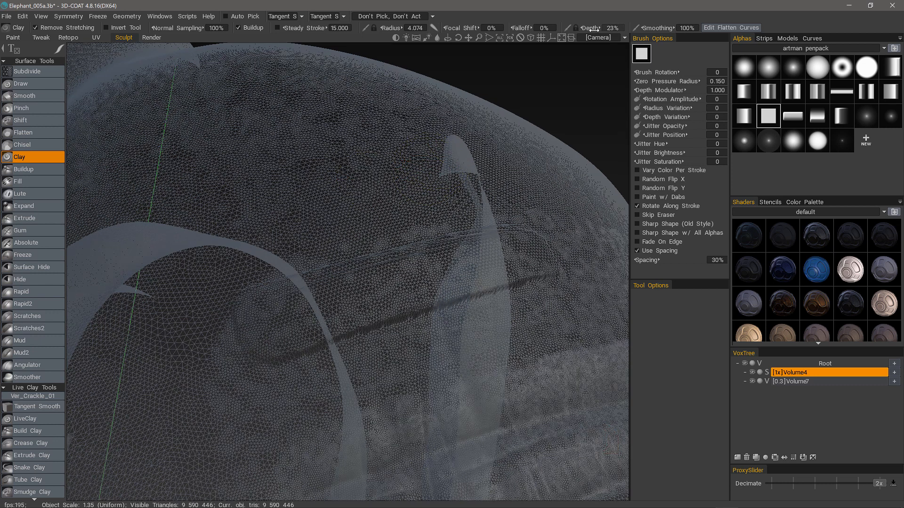
# Sculpt a raised clay band across the shoulder and inspect it
pyautogui.moveTo(433, 183)
pyautogui.mouseDown()
pyautogui.moveTo(464, 160)
pyautogui.moveTo(363, 192)
pyautogui.moveTo(255, 203)
pyautogui.moveTo(376, 172)
pyautogui.moveTo(323, 171)
pyautogui.moveTo(264, 190)
pyautogui.moveTo(390, 174)
pyautogui.moveTo(262, 202)
pyautogui.moveTo(445, 160)
pyautogui.moveTo(261, 191)
pyautogui.moveTo(387, 163)
pyautogui.moveTo(435, 154)
pyautogui.moveTo(238, 201)
pyautogui.mouseUp()
pyautogui.moveTo(232, 215)
pyautogui.mouseDown(button='right')
pyautogui.moveTo(202, 263)
pyautogui.moveTo(252, 231)
pyautogui.moveTo(410, 208)
pyautogui.mouseUp(button='right')
pyautogui.moveTo(257, 242)
pyautogui.mouseDown(button='right')
pyautogui.moveTo(218, 292)
pyautogui.moveTo(226, 271)
pyautogui.moveTo(426, 213)
pyautogui.mouseUp(button='right')
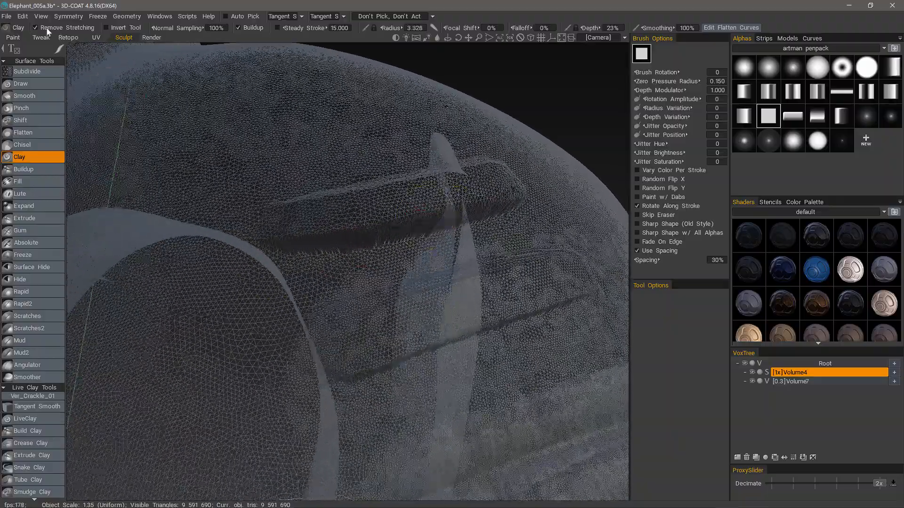
pyautogui.moveTo(174, 126); pyautogui.dragTo(289, 295, button='right')
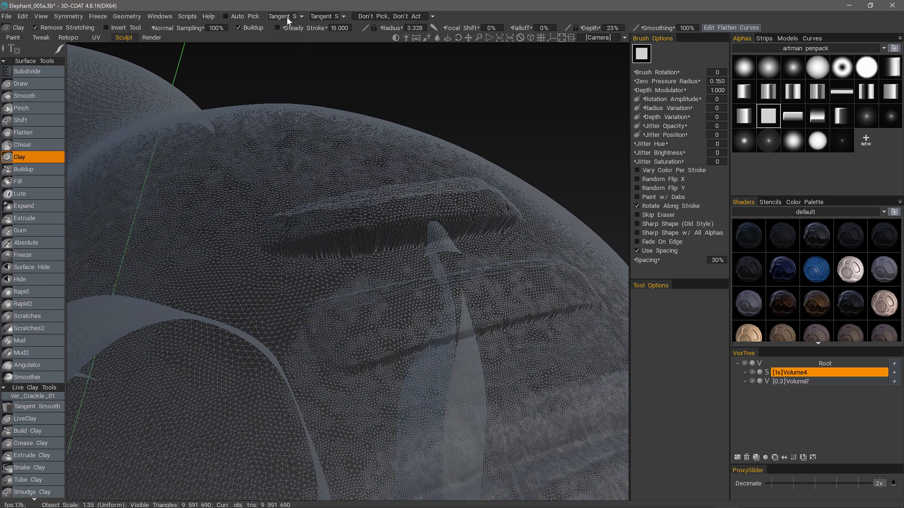
# Set the smoothing mode to Tangent Smoothing
pyautogui.click(301, 17)
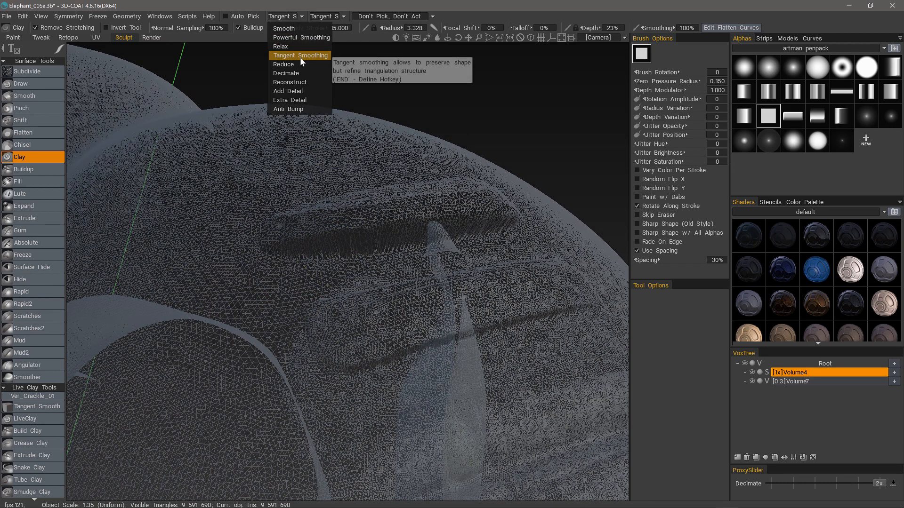
pyautogui.click(301, 55)
pyautogui.click(301, 16)
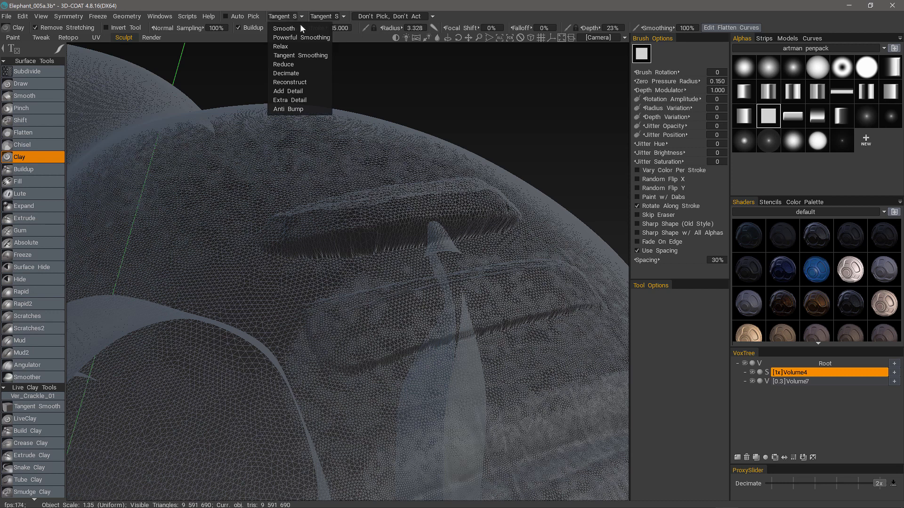
pyautogui.click(298, 55)
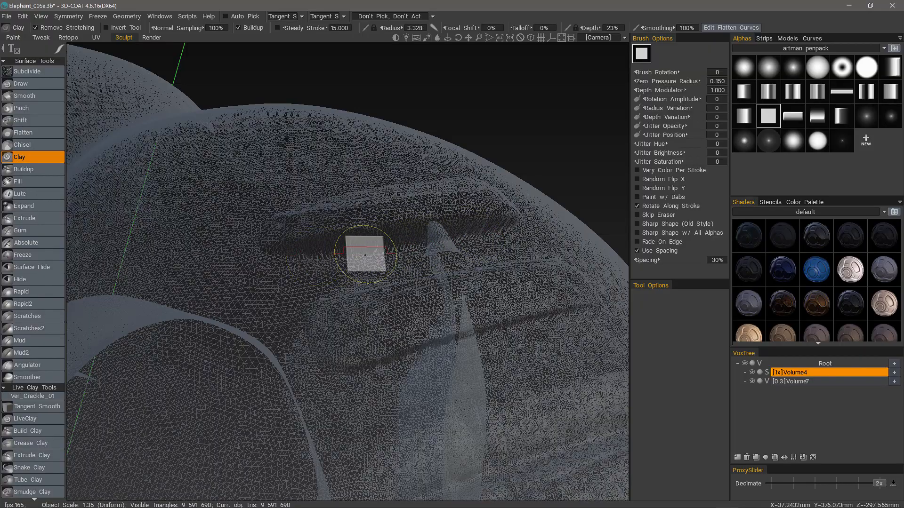
pyautogui.scroll(5, 313, 309)
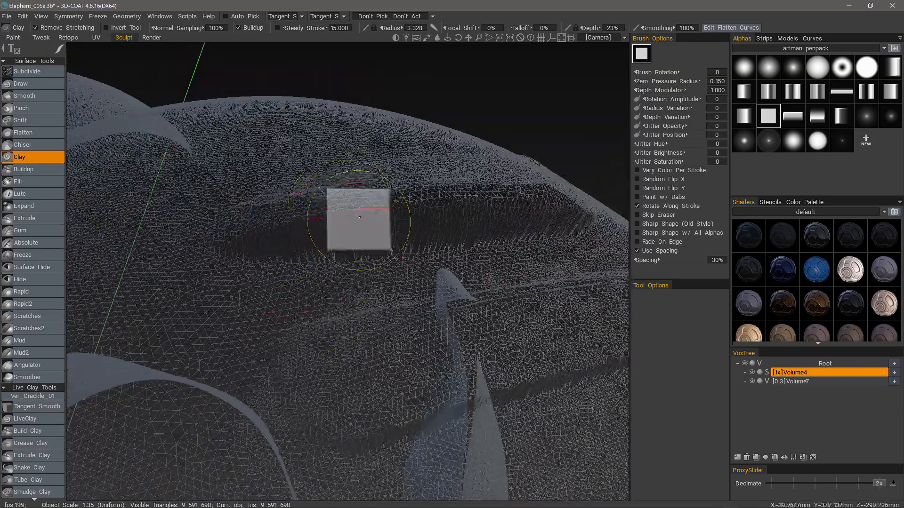
# Smooth the spiky edges of the new shoulder band
pyautogui.press('shift')
pyautogui.moveTo(530, 217)
pyautogui.keyDown('shift'); pyautogui.mouseDown()
pyautogui.moveTo(545, 212)
pyautogui.moveTo(383, 222)
pyautogui.moveTo(250, 248)
pyautogui.moveTo(162, 298)
pyautogui.moveTo(541, 239)
pyautogui.moveTo(471, 221)
pyautogui.moveTo(345, 234)
pyautogui.mouseUp(); pyautogui.keyUp('shift')
pyautogui.moveTo(202, 216); pyautogui.dragTo(488, 137, button='middle')
pyautogui.press('shift')
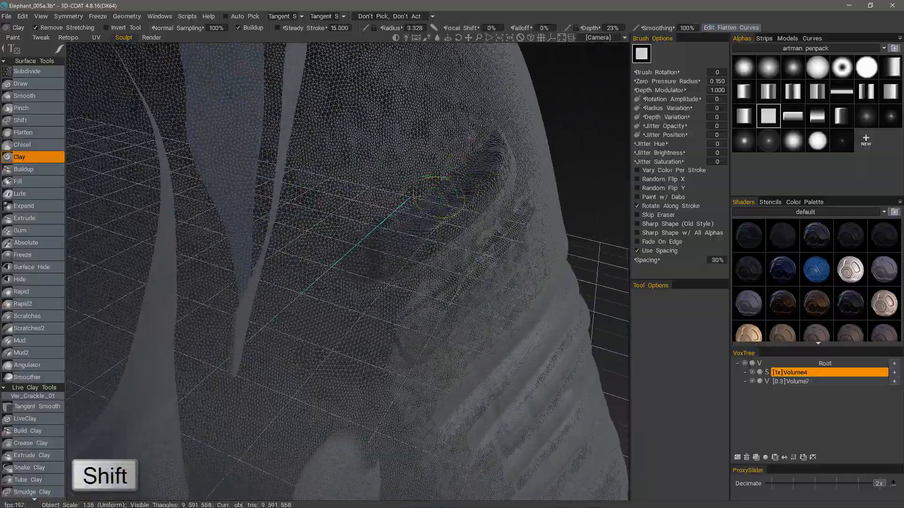
pyautogui.moveTo(359, 333)
pyautogui.mouseDown(button='middle')
pyautogui.moveTo(317, 363)
pyautogui.moveTo(357, 277)
pyautogui.moveTo(331, 345)
pyautogui.moveTo(411, 281)
pyautogui.moveTo(400, 339)
pyautogui.mouseUp(button='middle')
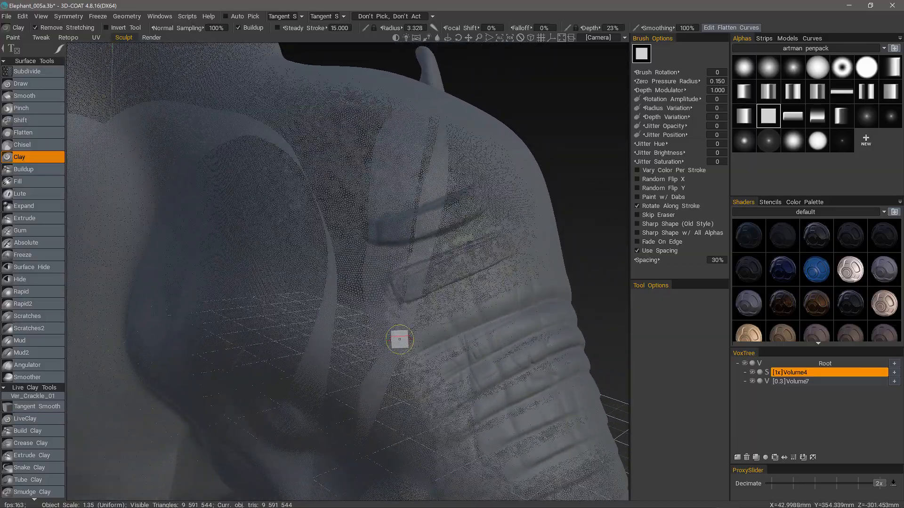
# Return to solid shading and add thin clay strips above the shoulder bands
pyautogui.press('w')
pyautogui.moveTo(399, 339)
pyautogui.mouseDown(button='middle')
pyautogui.moveTo(430, 179)
pyautogui.moveTo(362, 201)
pyautogui.moveTo(418, 196)
pyautogui.mouseUp(button='middle')
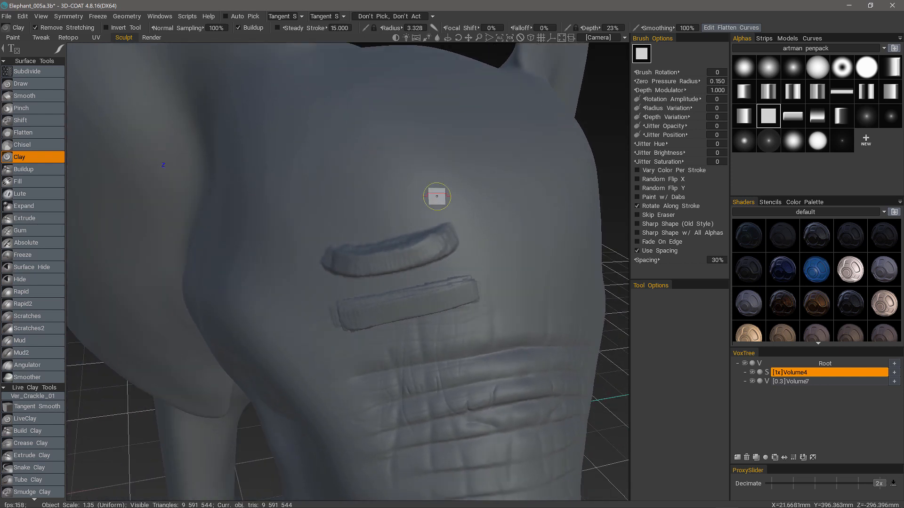
pyautogui.moveTo(377, 212); pyautogui.dragTo(336, 216)
pyautogui.moveTo(430, 167); pyautogui.dragTo(317, 192)
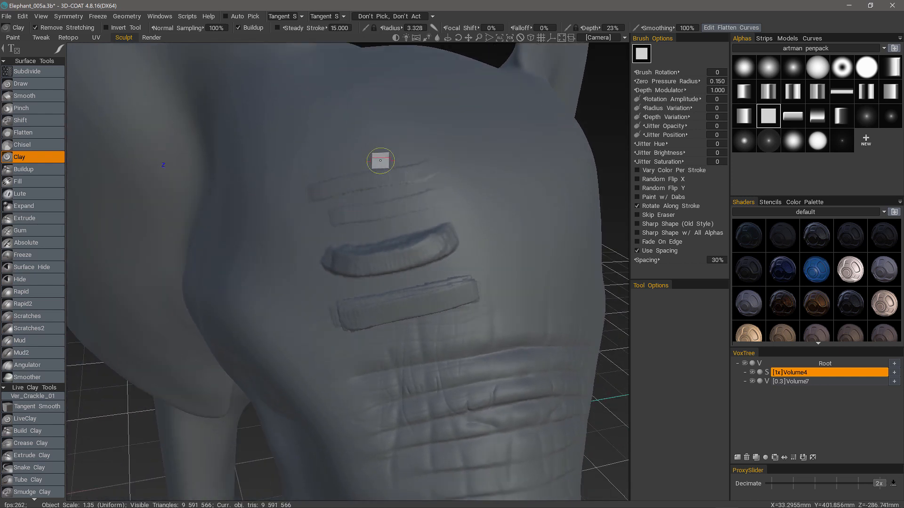
pyautogui.moveTo(417, 142); pyautogui.dragTo(313, 168)
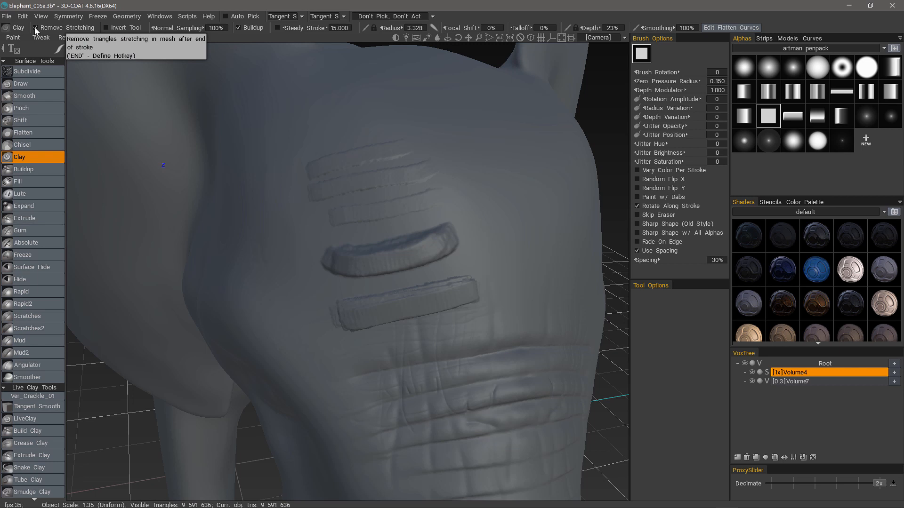
# Add a faint clay wrinkle stroke on the head and check it
pyautogui.moveTo(373, 124)
pyautogui.keyDown('alt'); pyautogui.mouseDown()
pyautogui.moveTo(367, 137)
pyautogui.moveTo(351, 135)
pyautogui.moveTo(313, 375)
pyautogui.moveTo(312, 309)
pyautogui.moveTo(352, 323)
pyautogui.mouseUp(); pyautogui.keyUp('alt')
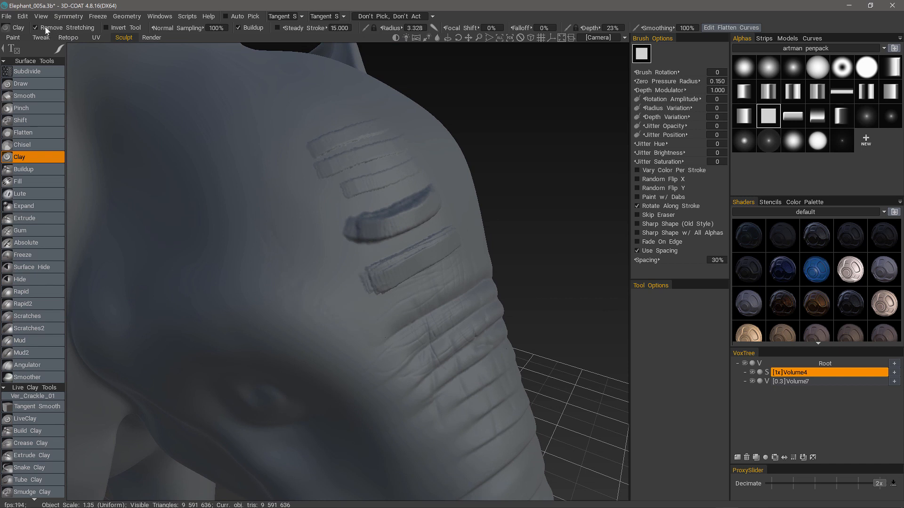
pyautogui.moveTo(281, 190)
pyautogui.mouseDown()
pyautogui.moveTo(222, 217)
pyautogui.moveTo(325, 275)
pyautogui.mouseUp()
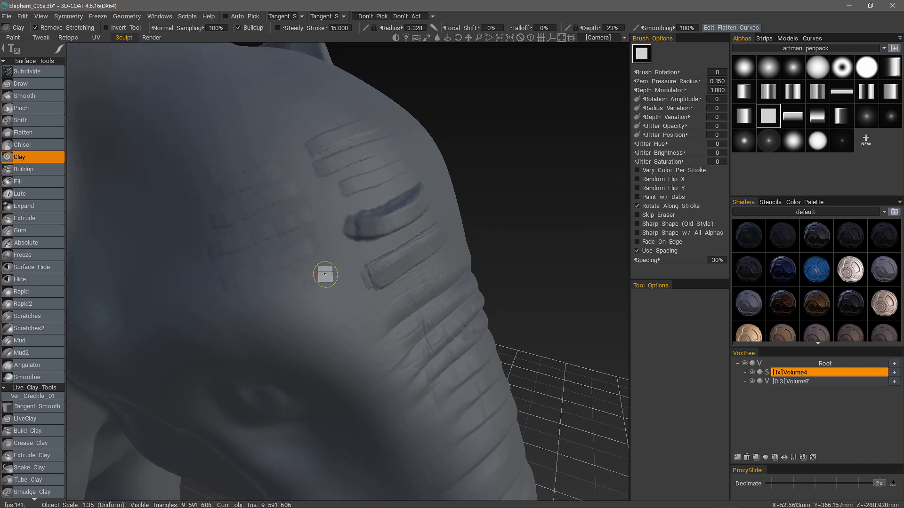
pyautogui.keyDown('alt'); pyautogui.moveTo(243, 307); pyautogui.dragTo(306, 251); pyautogui.keyUp('alt')
pyautogui.moveTo(223, 280)
pyautogui.keyDown('alt'); pyautogui.mouseDown()
pyautogui.moveTo(252, 319)
pyautogui.moveTo(227, 322)
pyautogui.moveTo(277, 352)
pyautogui.moveTo(309, 295)
pyautogui.mouseUp(); pyautogui.keyUp('alt')
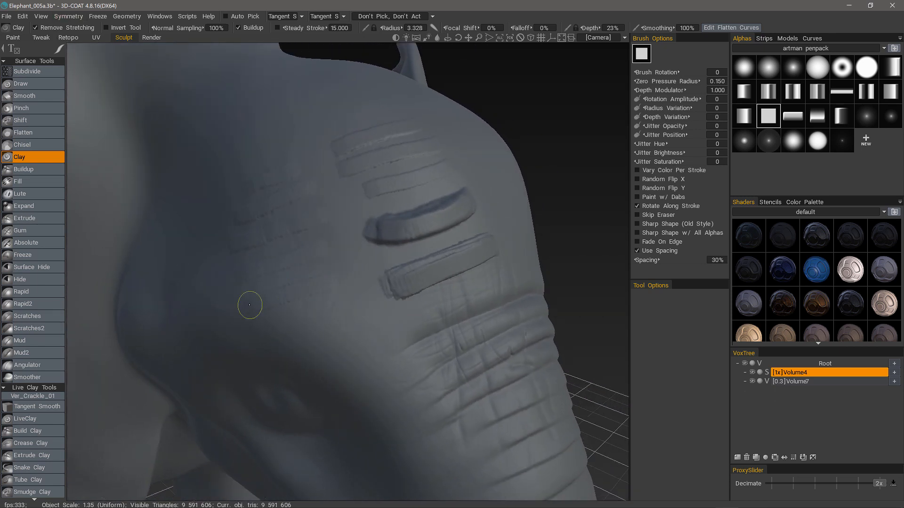
pyautogui.moveTo(373, 348)
pyautogui.keyDown('alt'); pyautogui.mouseDown()
pyautogui.moveTo(360, 397)
pyautogui.moveTo(317, 202)
pyautogui.moveTo(357, 141)
pyautogui.moveTo(345, 202)
pyautogui.moveTo(359, 202)
pyautogui.mouseUp(); pyautogui.keyUp('alt')
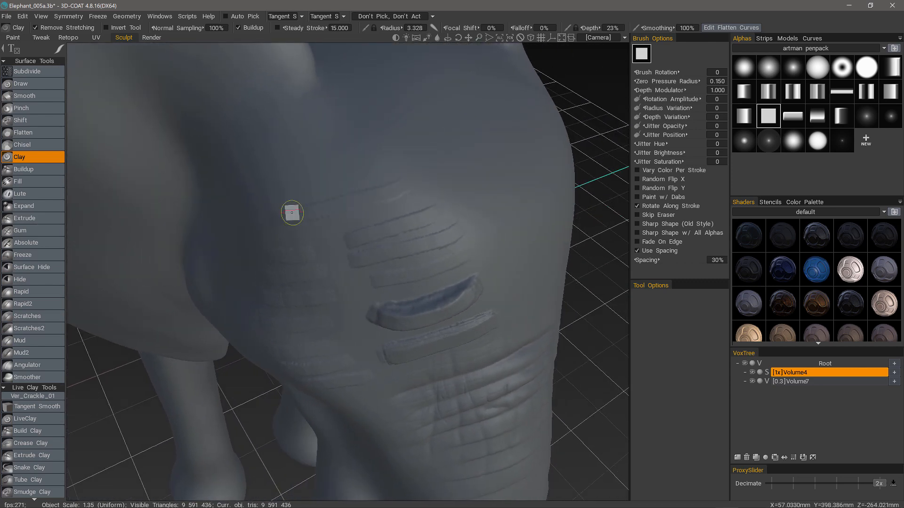
# Add short ridges and diagonal bands across the upper trunk
pyautogui.moveTo(303, 158); pyautogui.dragTo(285, 162)
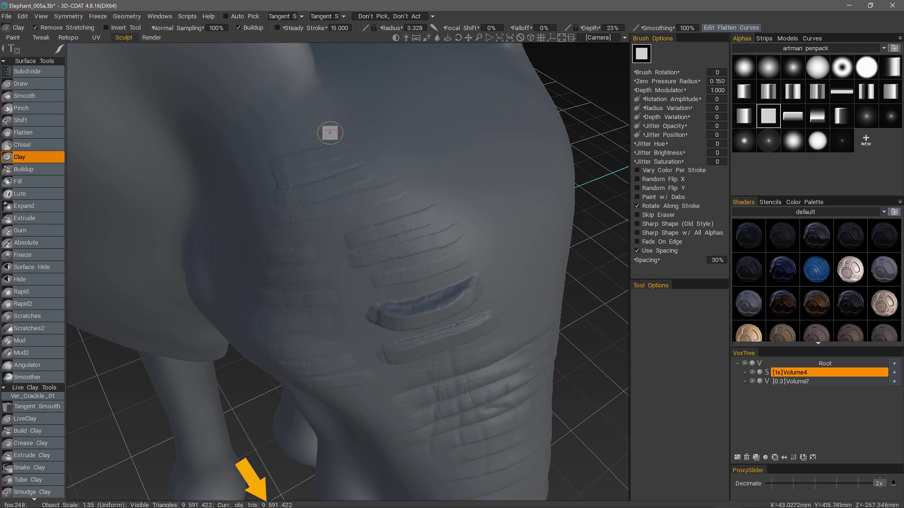
pyautogui.moveTo(331, 133)
pyautogui.mouseDown()
pyautogui.moveTo(276, 147)
pyautogui.moveTo(300, 132)
pyautogui.moveTo(278, 133)
pyautogui.moveTo(372, 181)
pyautogui.moveTo(389, 203)
pyautogui.mouseUp()
pyautogui.moveTo(303, 126)
pyautogui.mouseDown()
pyautogui.moveTo(363, 210)
pyautogui.moveTo(311, 220)
pyautogui.mouseUp()
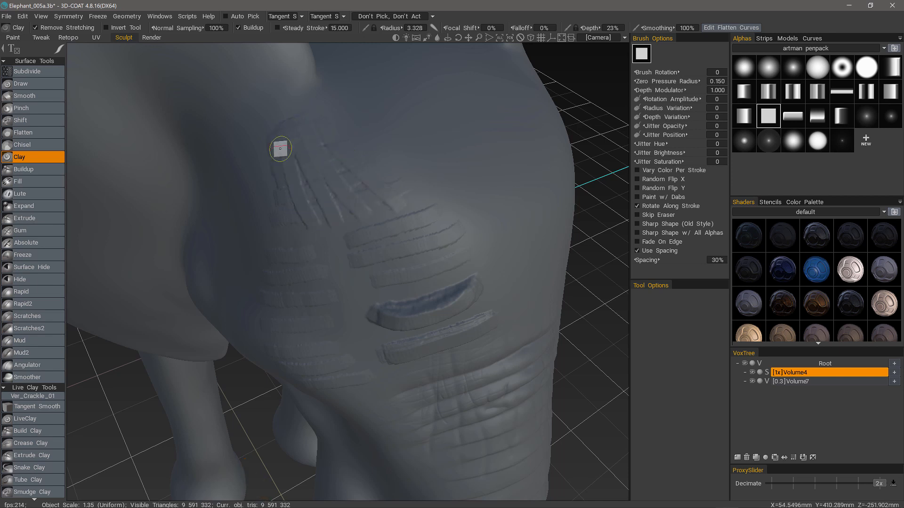
pyautogui.moveTo(274, 283)
pyautogui.mouseDown(button='right')
pyautogui.moveTo(277, 363)
pyautogui.moveTo(276, 340)
pyautogui.mouseUp(button='right')
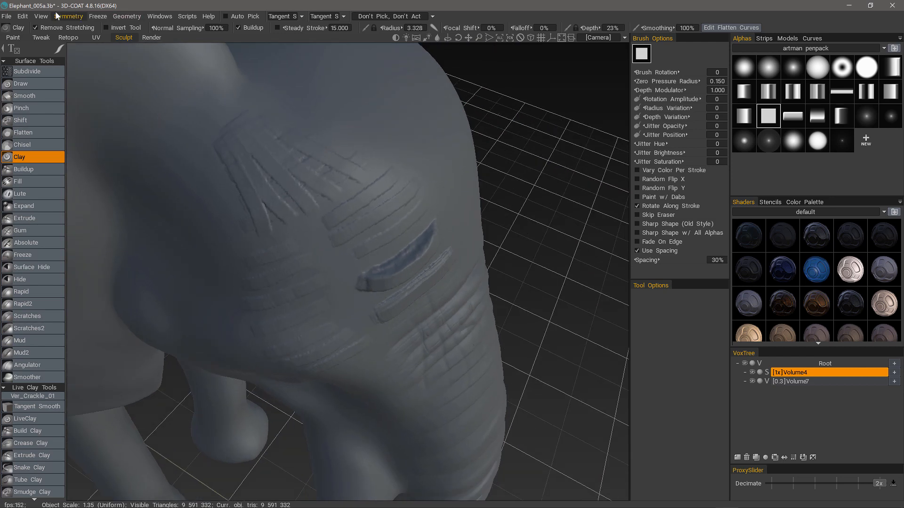
pyautogui.moveTo(232, 210)
pyautogui.keyDown('alt'); pyautogui.mouseDown()
pyautogui.moveTo(258, 267)
pyautogui.moveTo(341, 169)
pyautogui.moveTo(380, 160)
pyautogui.mouseUp(); pyautogui.keyUp('alt')
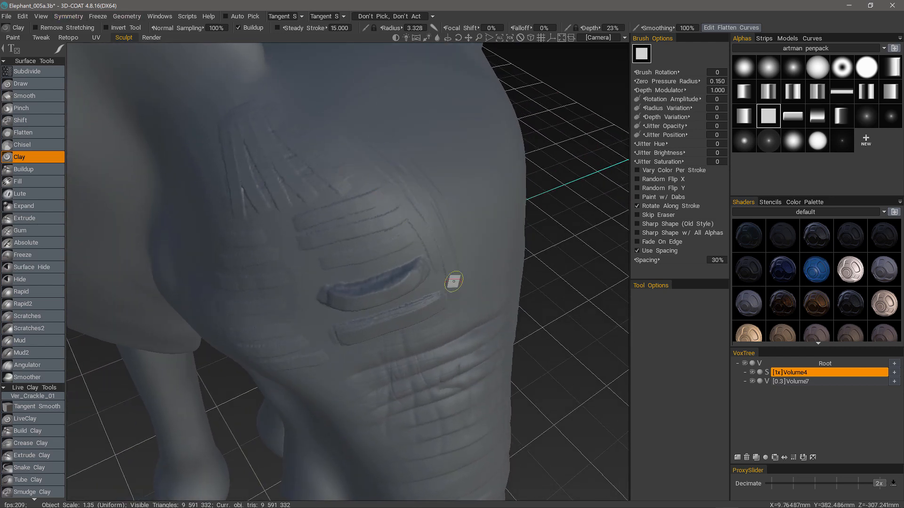
pyautogui.moveTo(453, 281)
pyautogui.keyDown('alt'); pyautogui.mouseDown()
pyautogui.moveTo(347, 267)
pyautogui.moveTo(259, 295)
pyautogui.moveTo(363, 244)
pyautogui.moveTo(478, 270)
pyautogui.mouseUp(); pyautogui.keyUp('alt')
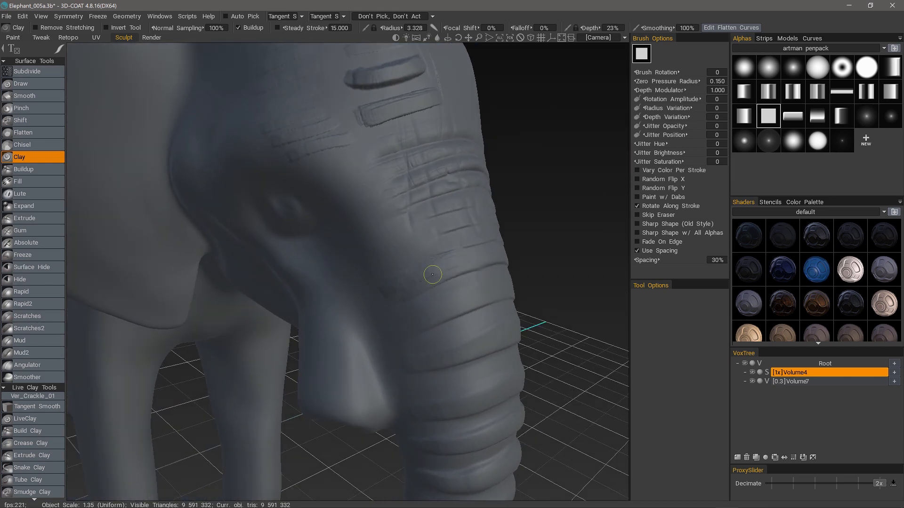
pyautogui.keyDown('alt'); pyautogui.moveTo(469, 290); pyautogui.dragTo(368, 31); pyautogui.keyUp('alt')
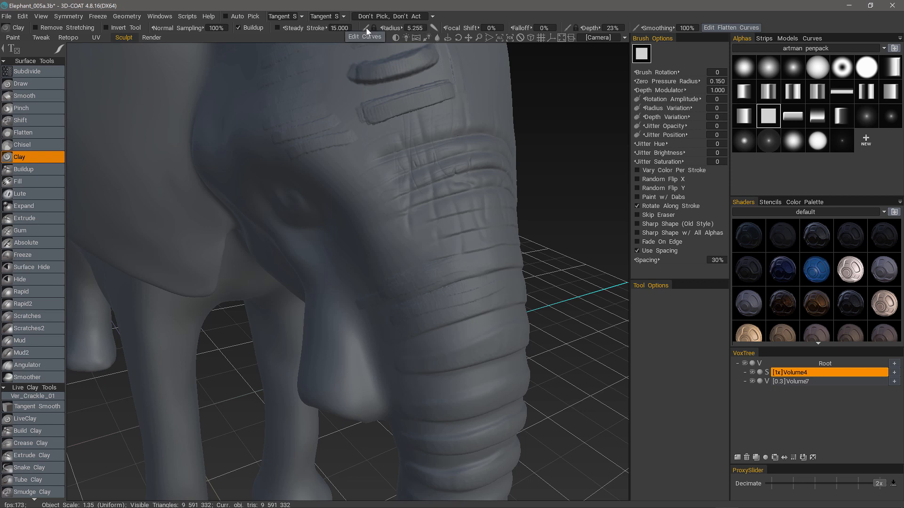
pyautogui.click(363, 37)
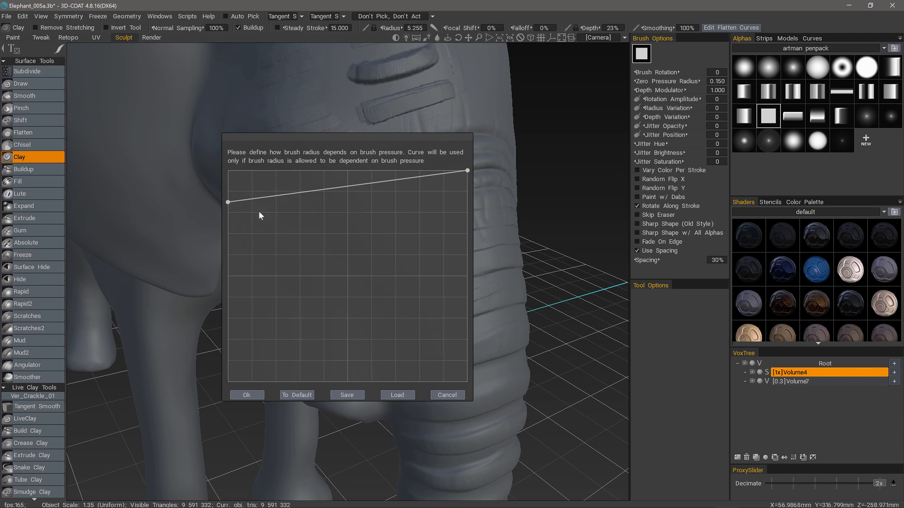
pyautogui.click(245, 396)
pyautogui.scroll(5, 377, 248)
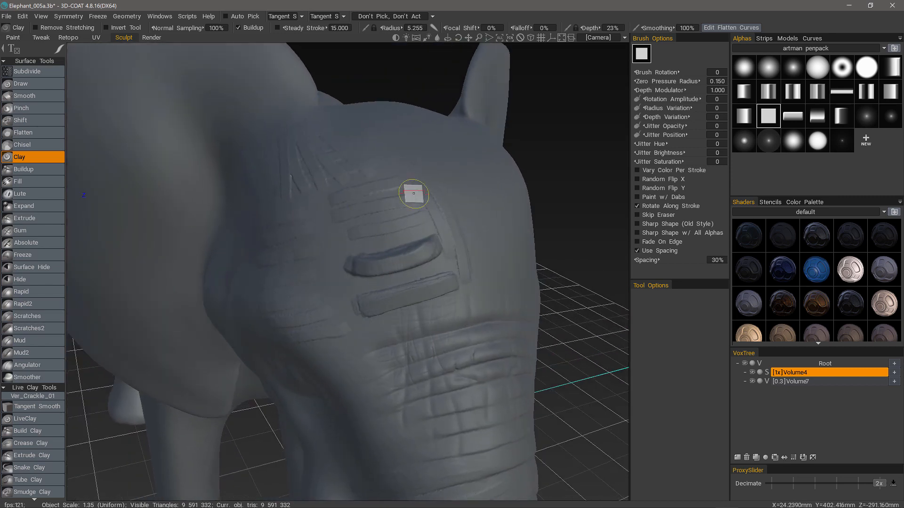
pyautogui.scroll(3, 431, 273)
pyautogui.moveTo(59, 50)
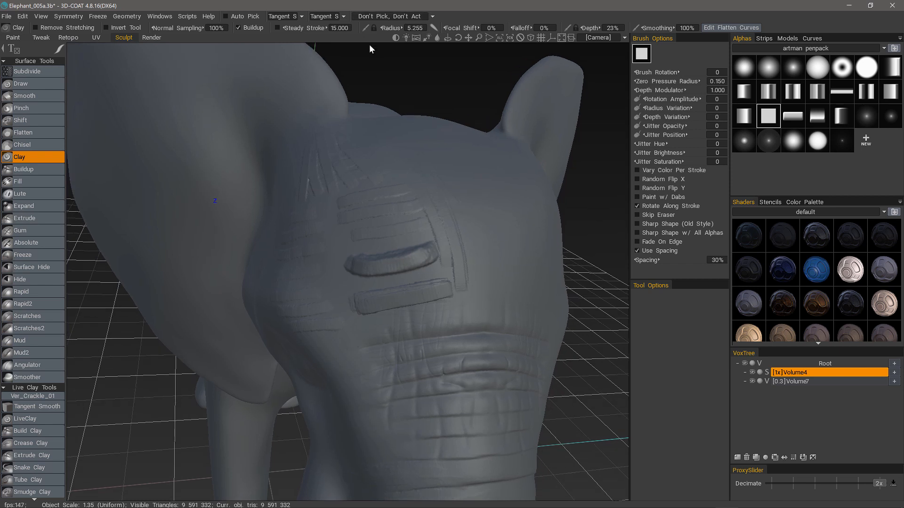
# Reset the brush radius pressure curve to its default
pyautogui.rightClick(366, 30)
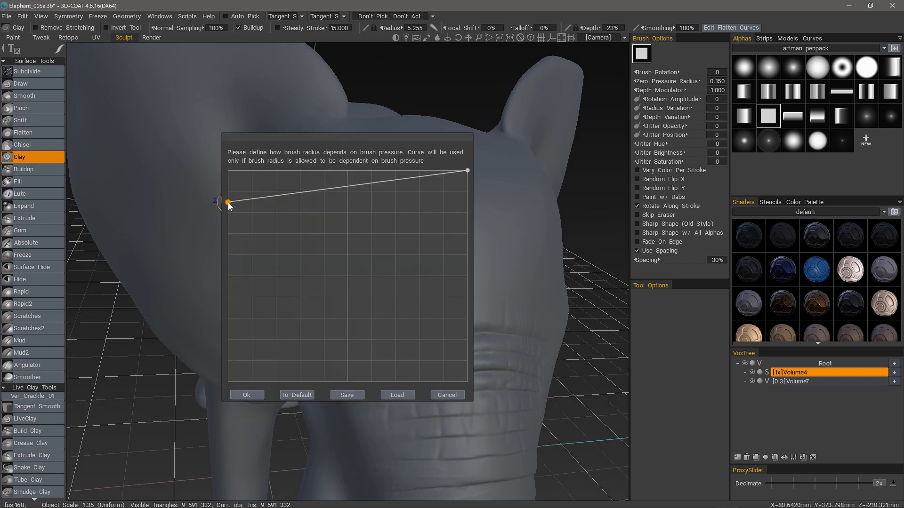
pyautogui.moveTo(227, 205); pyautogui.dragTo(235, 282)
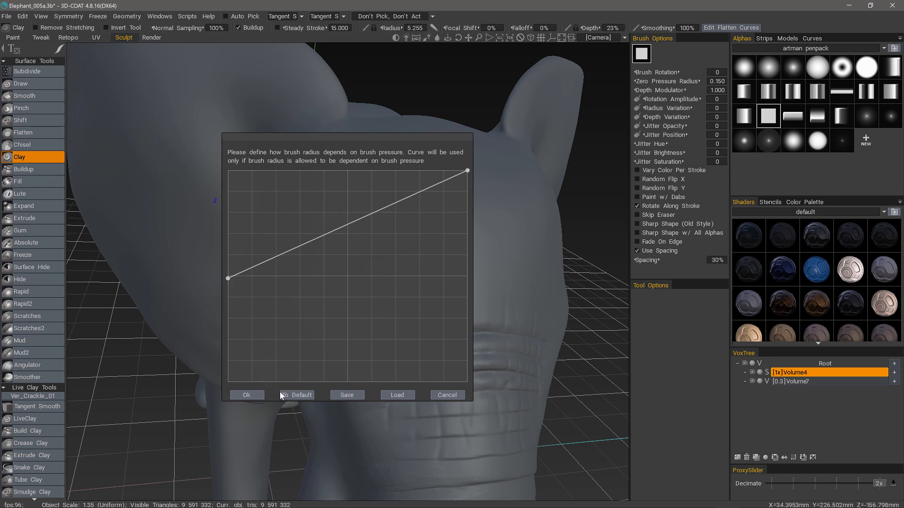
pyautogui.click(293, 395)
pyautogui.click(246, 395)
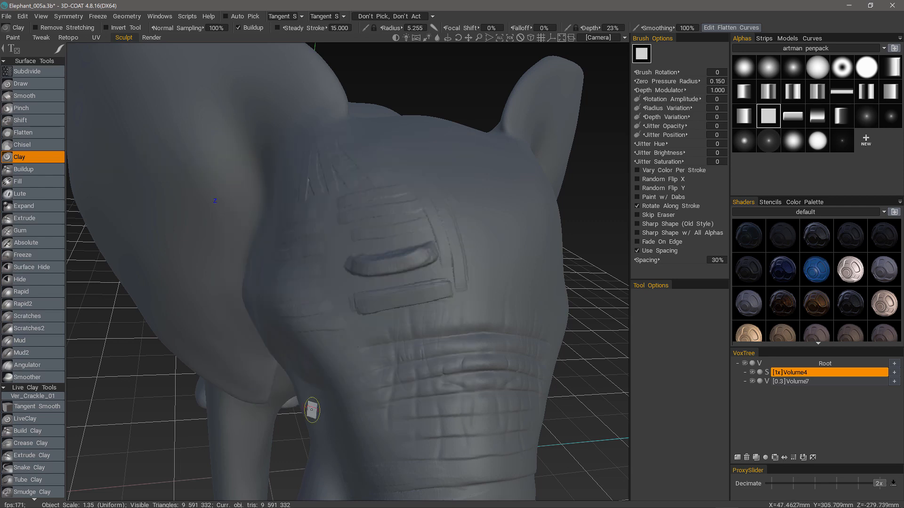
# Paint two vertical ribbed clay bands down the forehead
pyautogui.scroll(3, 408, 235)
pyautogui.keyDown('alt'); pyautogui.moveTo(408, 236); pyautogui.dragTo(355, 276); pyautogui.keyUp('alt')
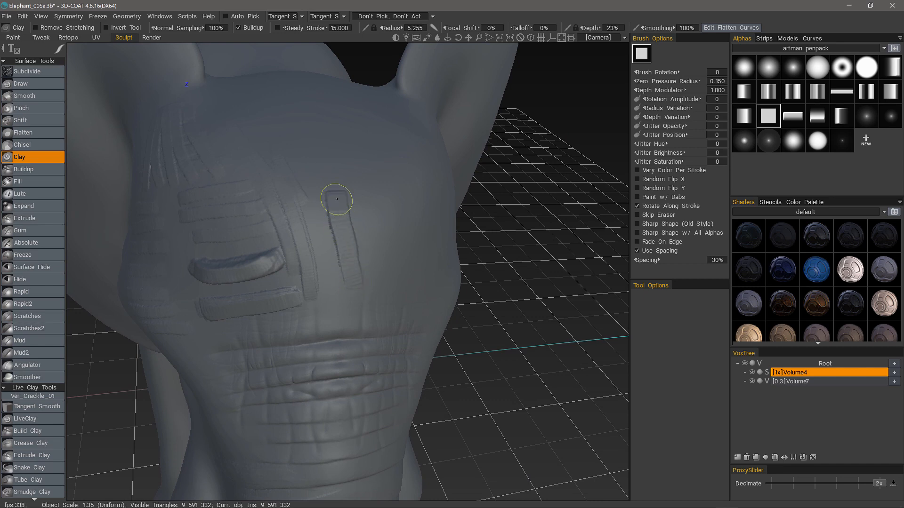
pyautogui.moveTo(330, 153)
pyautogui.keyDown('alt'); pyautogui.mouseDown()
pyautogui.moveTo(292, 298)
pyautogui.moveTo(331, 186)
pyautogui.moveTo(353, 289)
pyautogui.moveTo(357, 270)
pyautogui.mouseUp(); pyautogui.keyUp('alt')
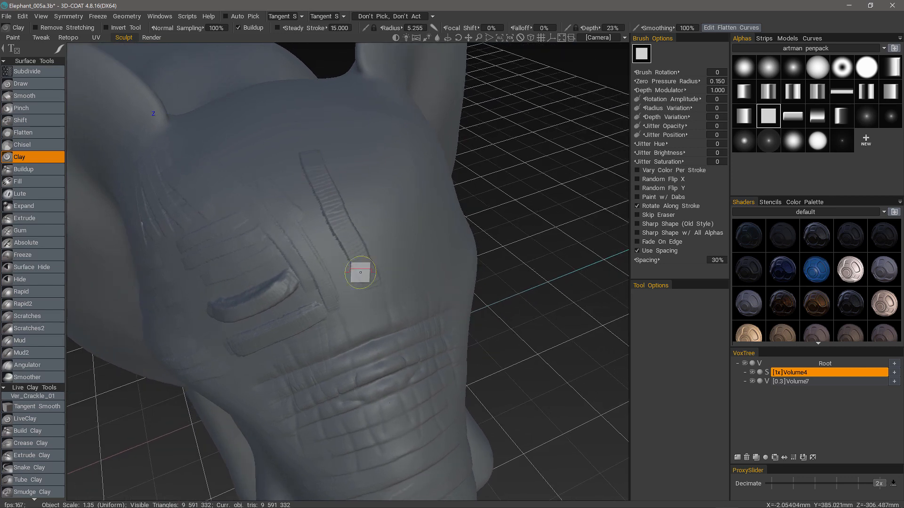
pyautogui.keyDown('alt'); pyautogui.moveTo(318, 187); pyautogui.dragTo(319, 188); pyautogui.keyUp('alt')
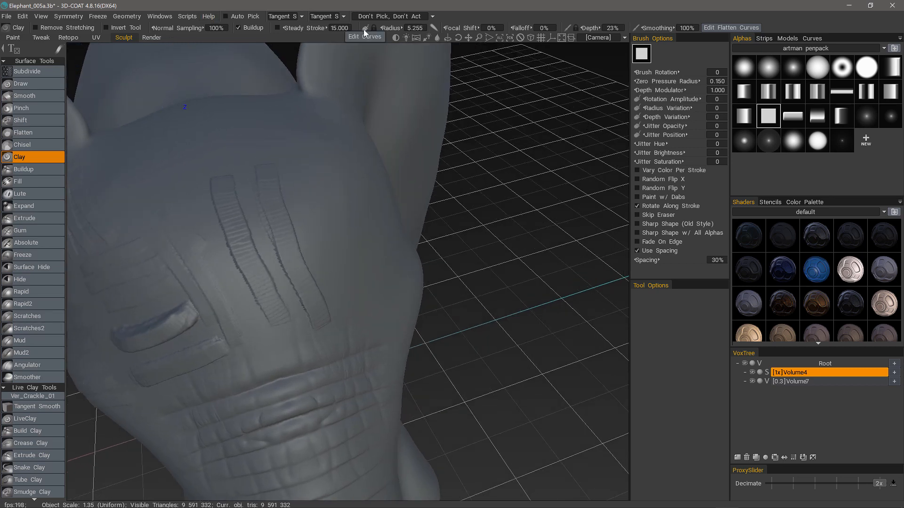
# Bow the radius pressure curve upward so size grows quickly at light pressure
pyautogui.click(367, 28)
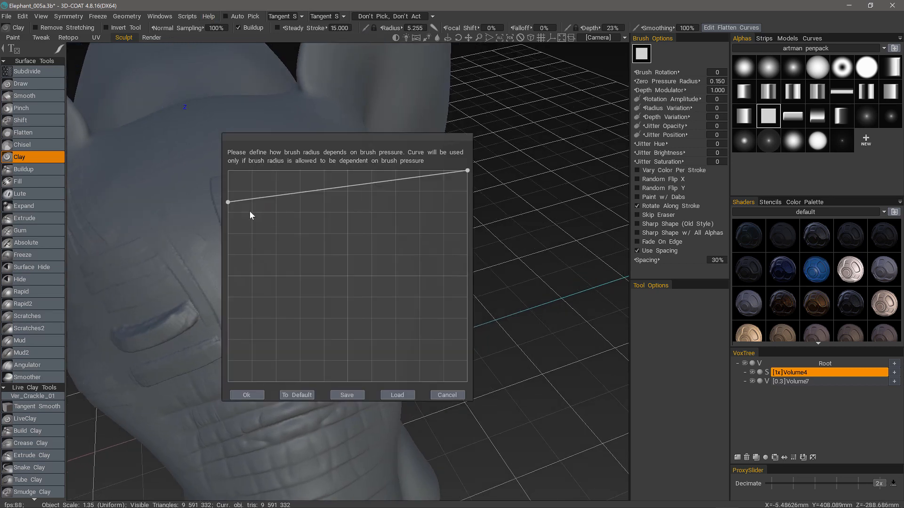
pyautogui.moveTo(228, 202); pyautogui.dragTo(239, 296)
pyautogui.moveTo(342, 237); pyautogui.dragTo(337, 220)
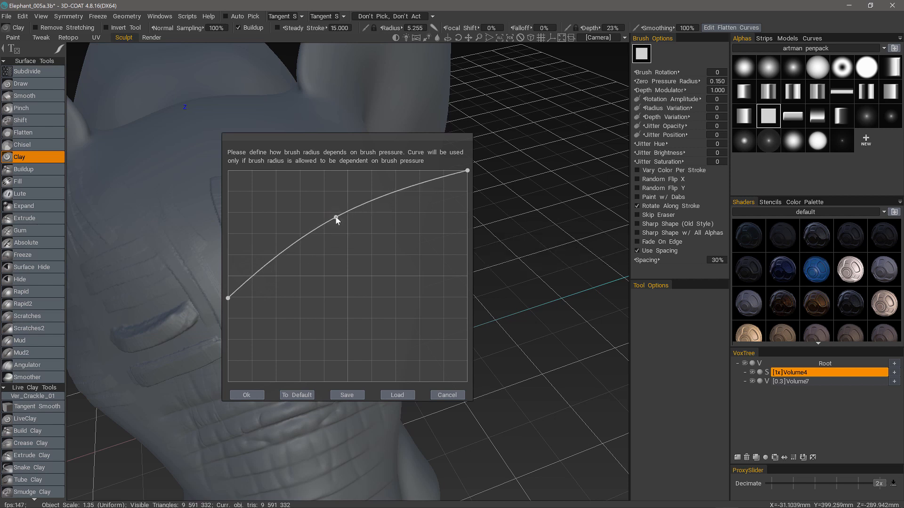
pyautogui.click(250, 396)
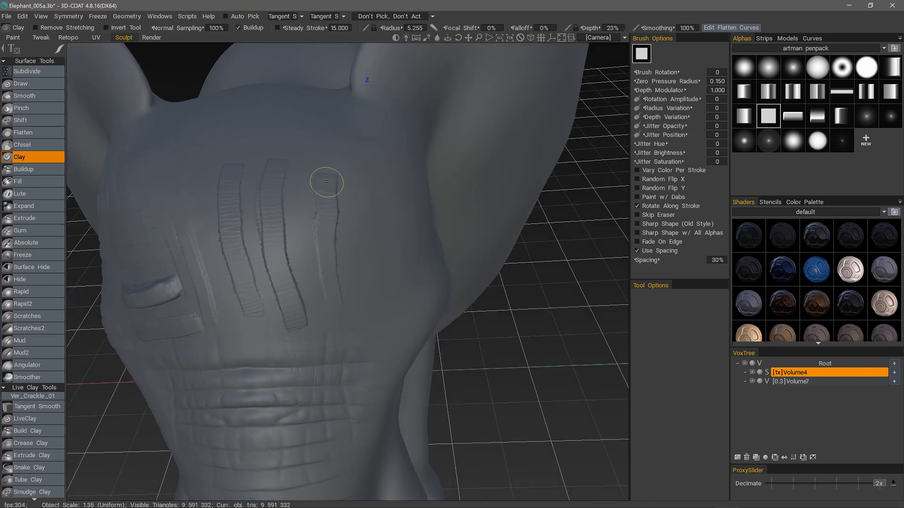
# Add another vertical forehead band and a slanted stroke across the top of the head
pyautogui.moveTo(327, 262)
pyautogui.mouseDown(button='middle')
pyautogui.moveTo(318, 377)
pyautogui.moveTo(351, 252)
pyautogui.mouseUp(button='middle')
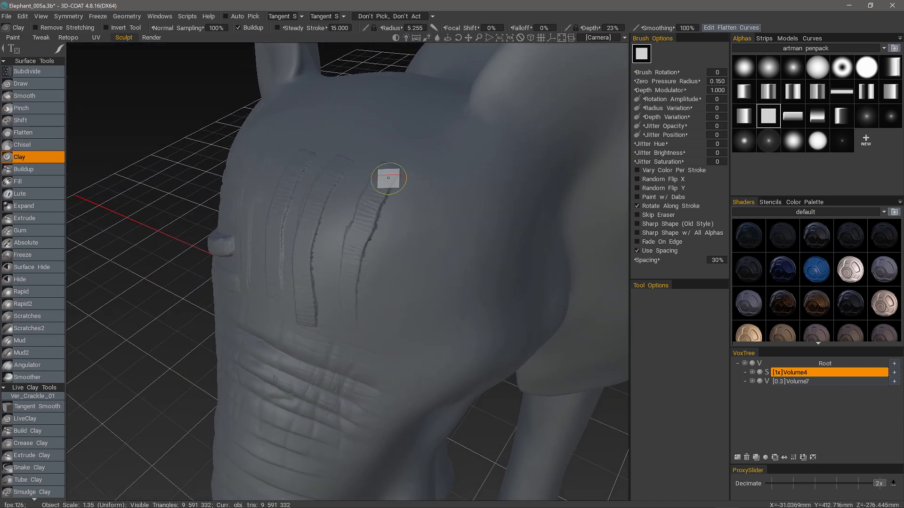
pyautogui.moveTo(388, 178)
pyautogui.mouseDown(button='middle')
pyautogui.moveTo(346, 326)
pyautogui.moveTo(343, 312)
pyautogui.mouseUp(button='middle')
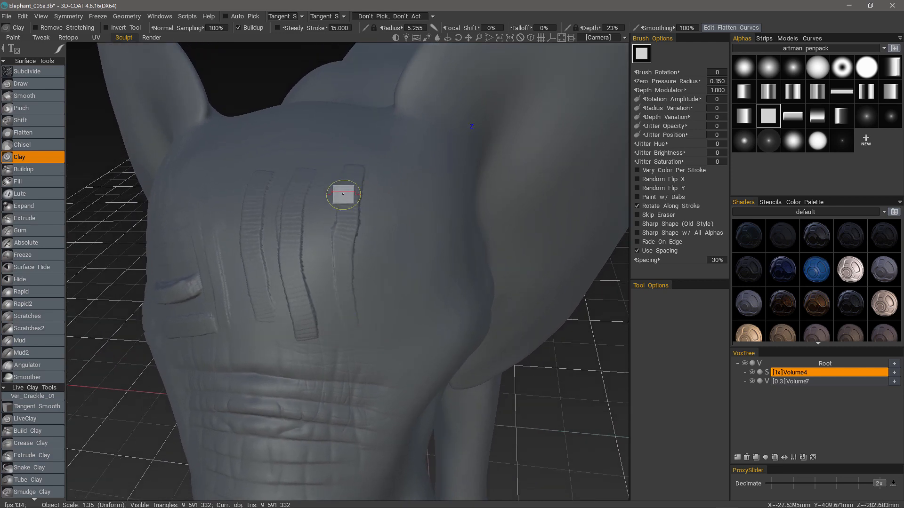
pyautogui.moveTo(343, 343)
pyautogui.mouseDown(button='middle')
pyautogui.moveTo(343, 269)
pyautogui.moveTo(313, 216)
pyautogui.moveTo(271, 213)
pyautogui.moveTo(405, 174)
pyautogui.mouseUp(button='middle')
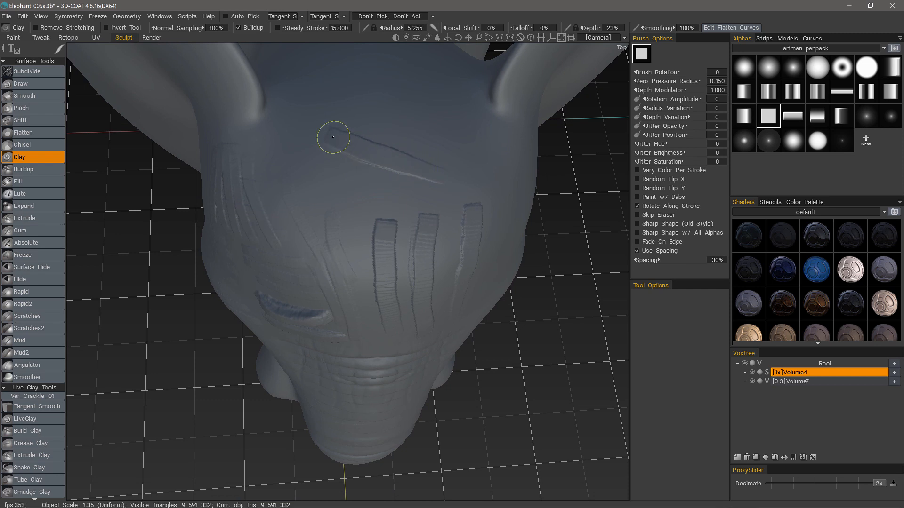
pyautogui.moveTo(309, 128)
pyautogui.mouseDown(button='middle')
pyautogui.moveTo(383, 166)
pyautogui.moveTo(289, 137)
pyautogui.mouseUp(button='middle')
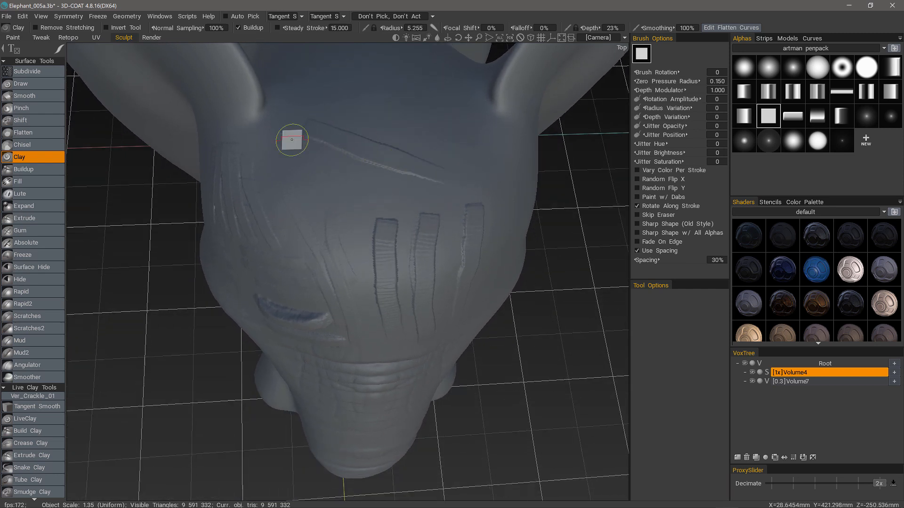
# Enable Steady Stroke, paint a horizontal clay band across the head, then undo one stroke
pyautogui.click(277, 28)
pyautogui.moveTo(287, 52); pyautogui.dragTo(433, 212, button='middle')
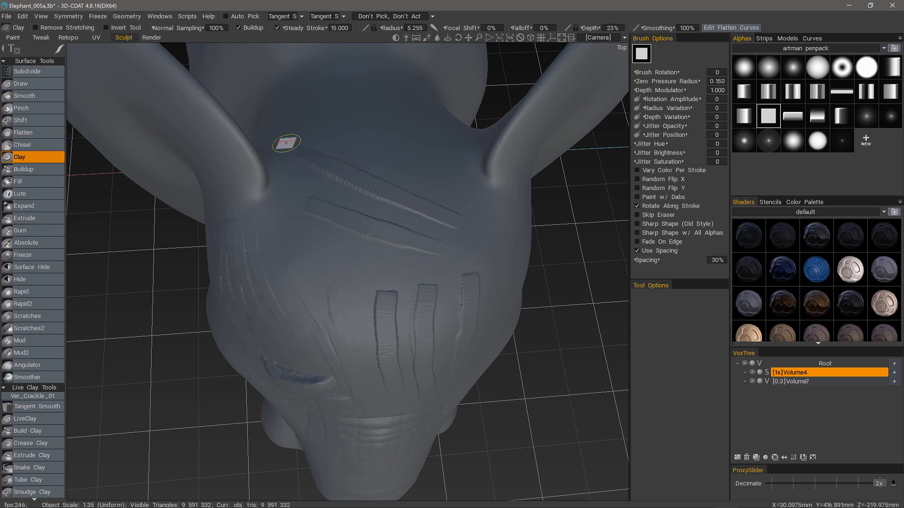
pyautogui.moveTo(286, 143)
pyautogui.mouseDown(button='middle')
pyautogui.moveTo(228, 248)
pyautogui.moveTo(276, 329)
pyautogui.moveTo(376, 45)
pyautogui.mouseUp(button='middle')
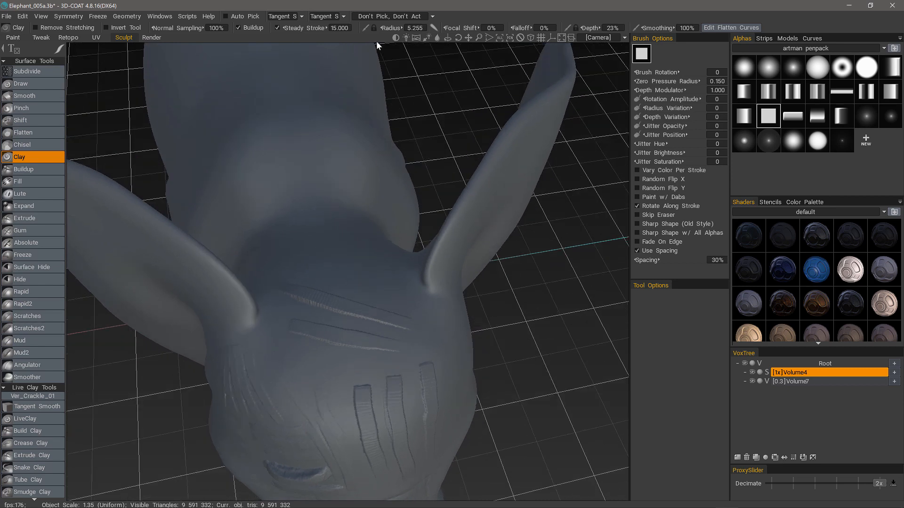
pyautogui.moveTo(432, 26)
pyautogui.mouseDown(button='middle')
pyautogui.moveTo(437, 36)
pyautogui.moveTo(323, 277)
pyautogui.mouseUp(button='middle')
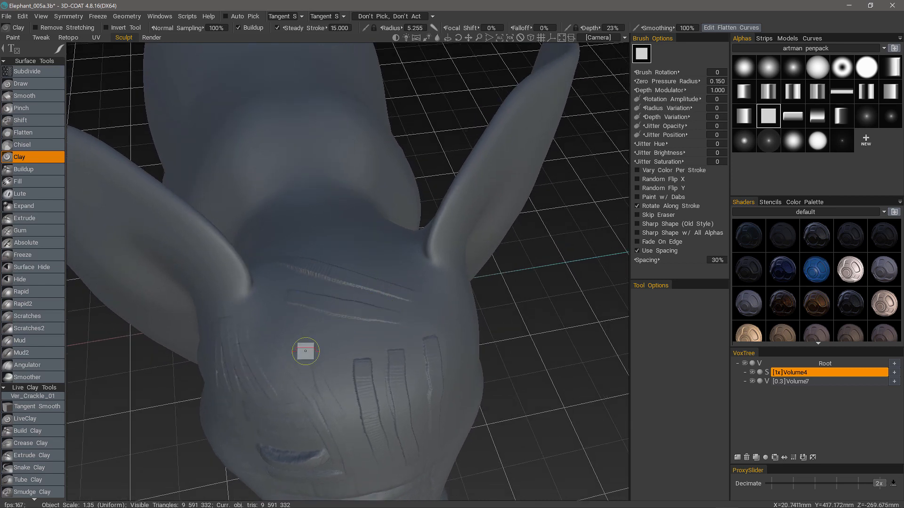
pyautogui.moveTo(305, 349)
pyautogui.mouseDown(button='middle')
pyautogui.moveTo(288, 430)
pyautogui.moveTo(315, 432)
pyautogui.moveTo(353, 381)
pyautogui.mouseUp(button='middle')
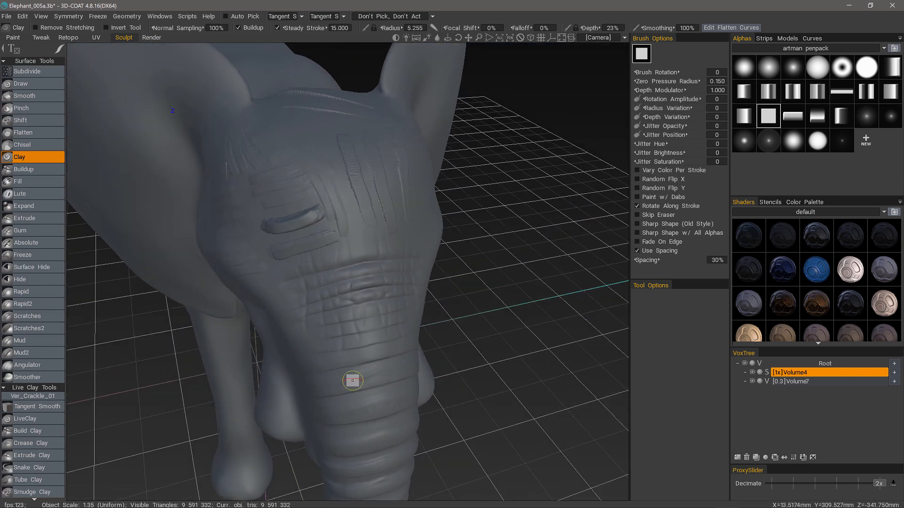
pyautogui.hotkey('ctrl', 'z')
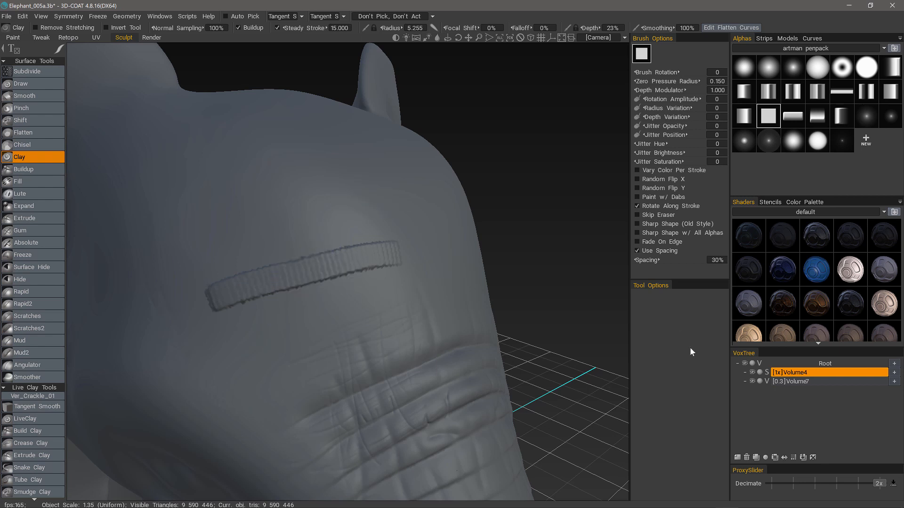
pyautogui.press('space')
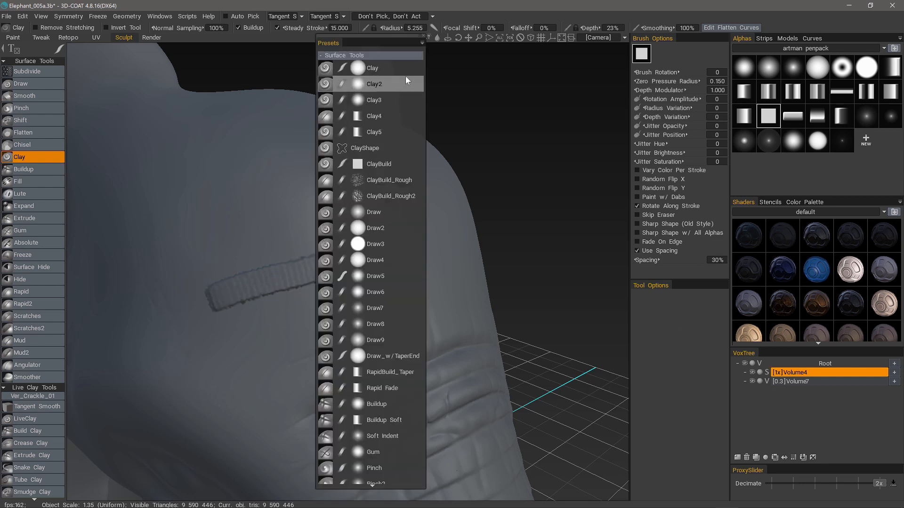
pyautogui.click(422, 44)
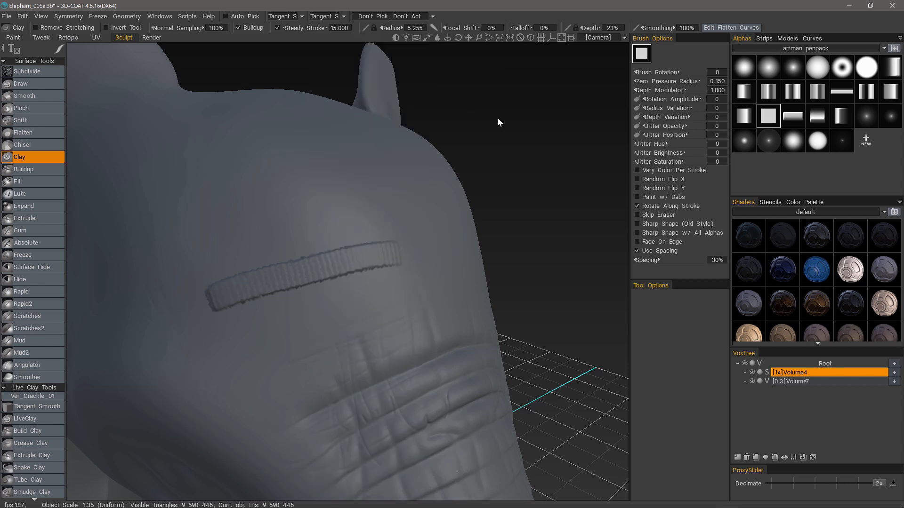
pyautogui.press('space')
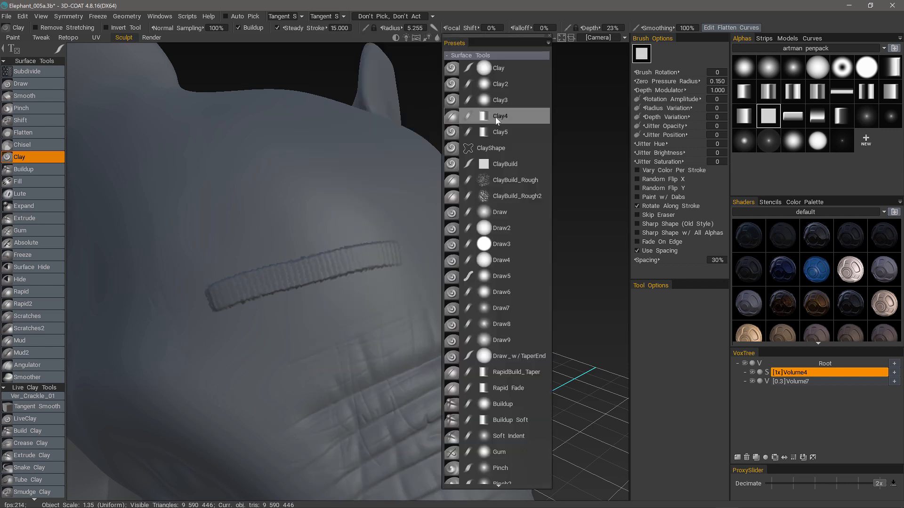
pyautogui.press('space')
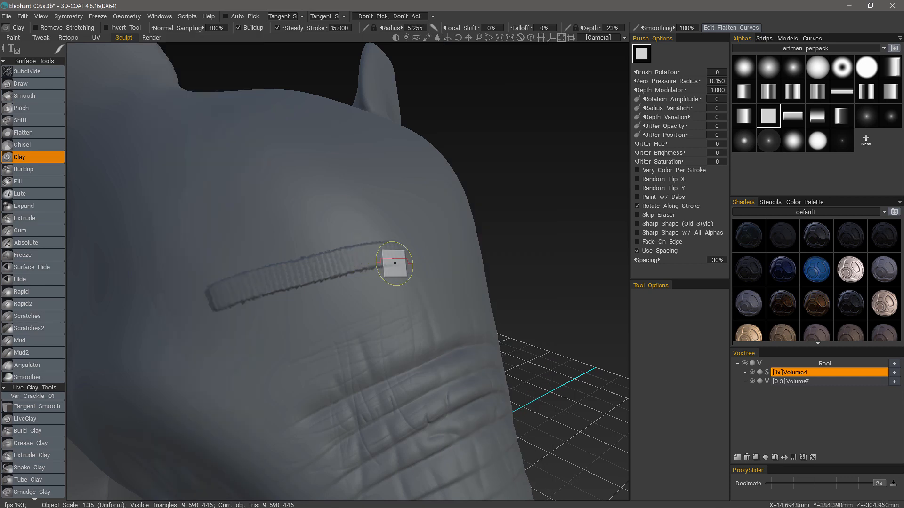
pyautogui.press('space')
pyautogui.moveTo(392, 40); pyautogui.dragTo(645, 52)
pyautogui.moveTo(650, 280); pyautogui.dragTo(659, 481)
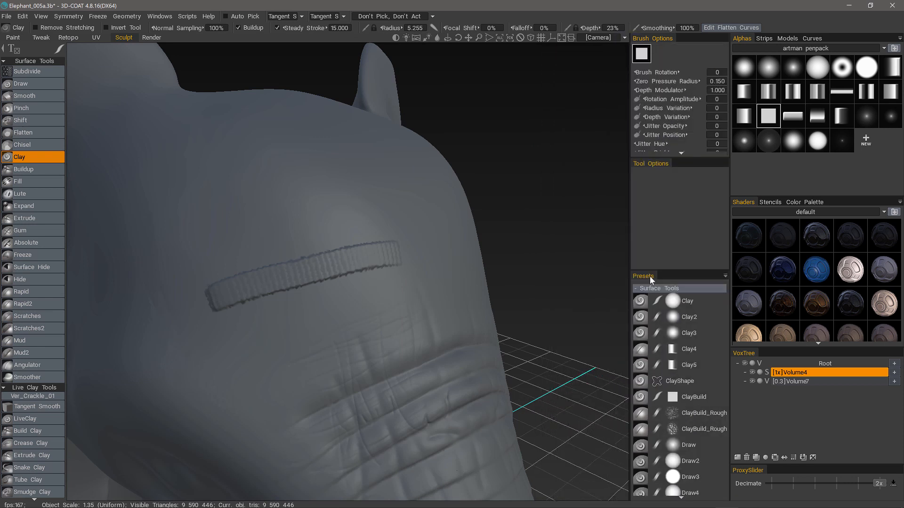
pyautogui.moveTo(650, 276); pyautogui.dragTo(520, 167)
pyautogui.moveTo(506, 75); pyautogui.dragTo(551, 49)
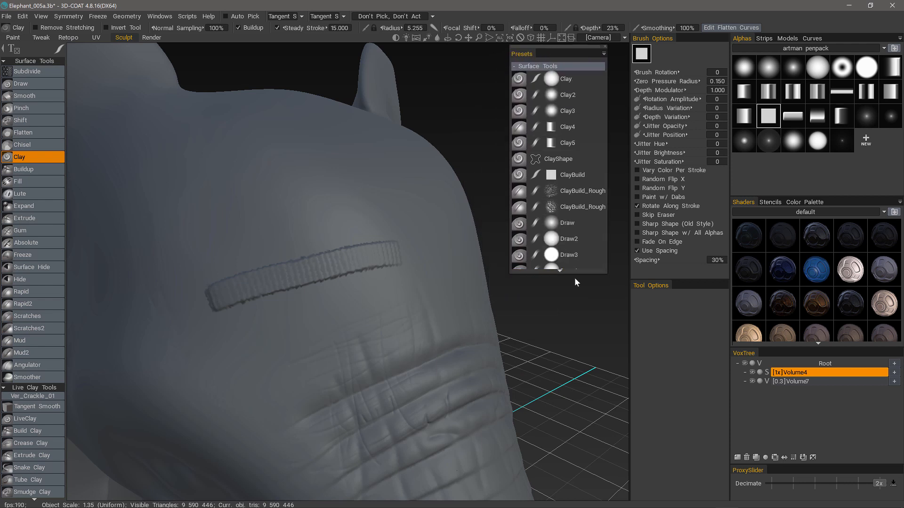
pyautogui.moveTo(573, 273); pyautogui.dragTo(557, 494)
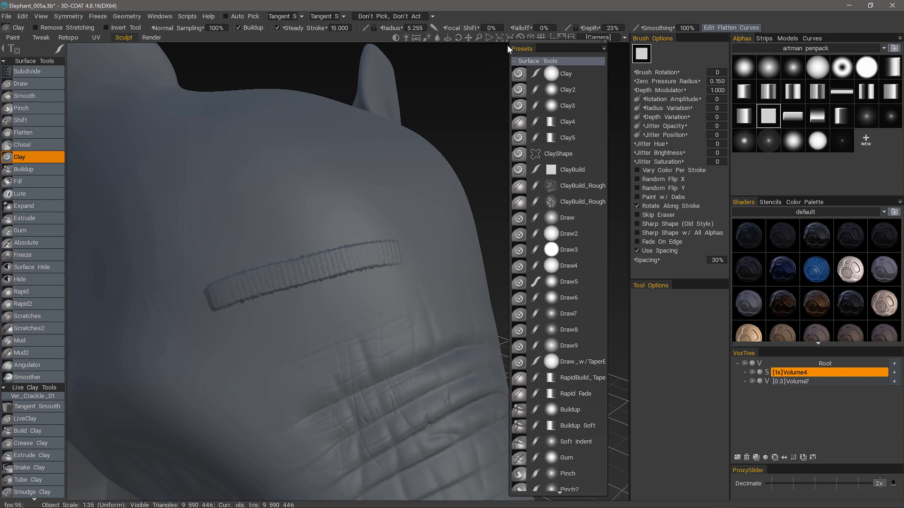
pyautogui.moveTo(549, 47); pyautogui.dragTo(545, 53)
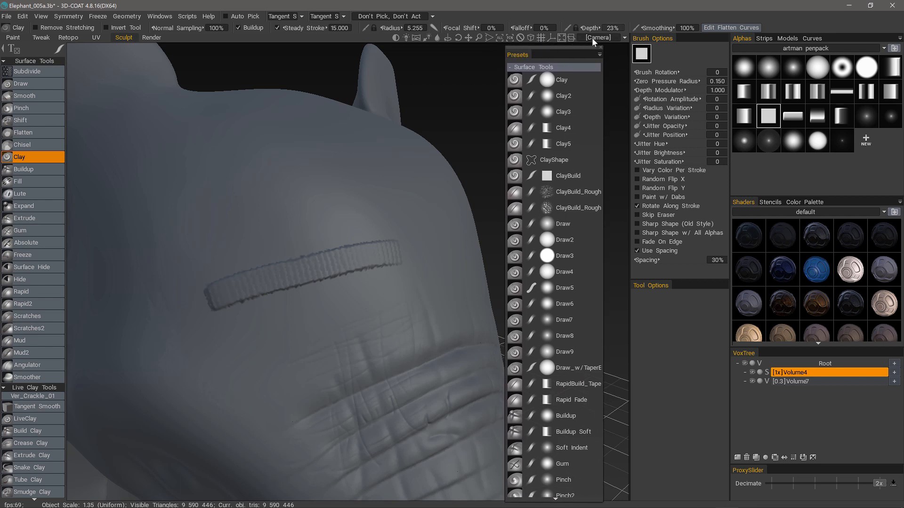
pyautogui.click(601, 49)
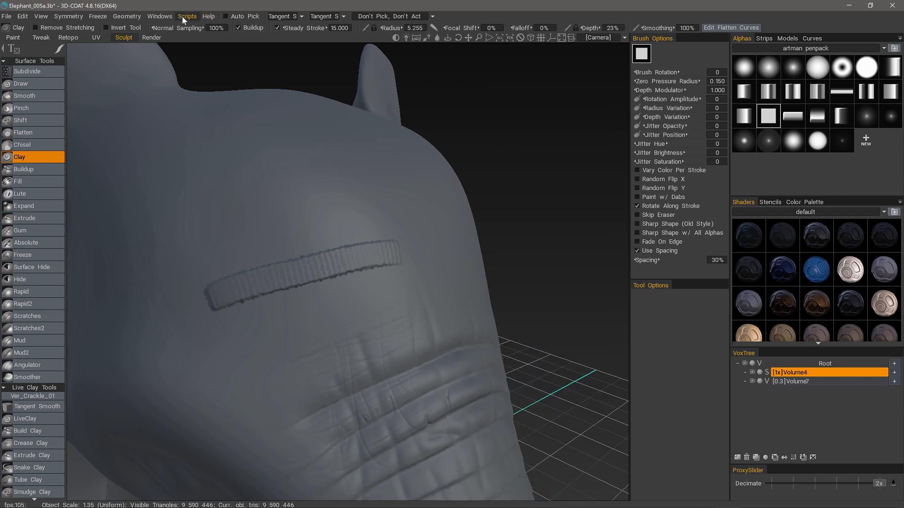
# Bind the End key to the Tool Presets popup and test it twice over the viewport
pyautogui.click(160, 16)
pyautogui.moveTo(168, 32)
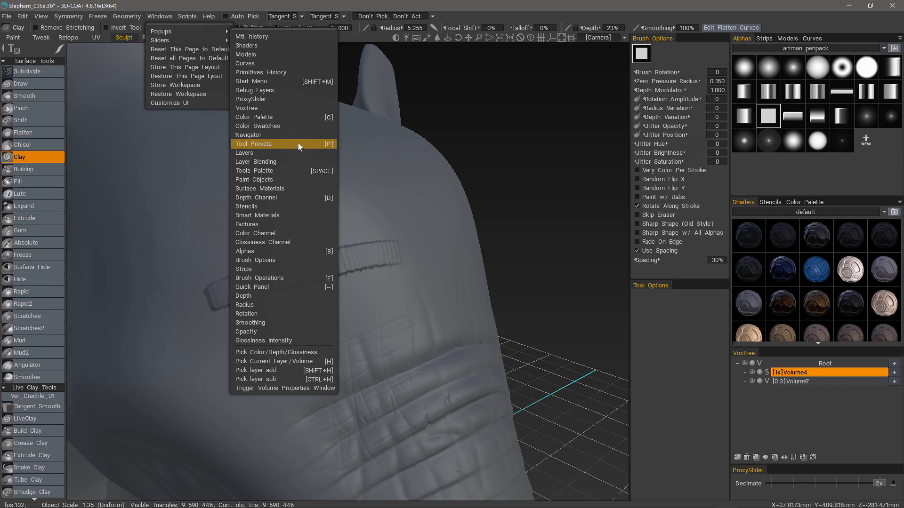
pyautogui.press('End')
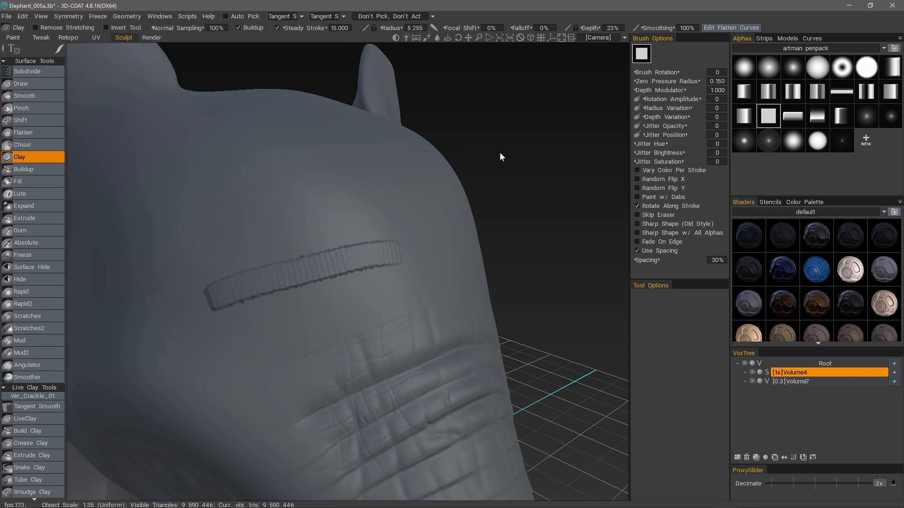
pyautogui.press('End')
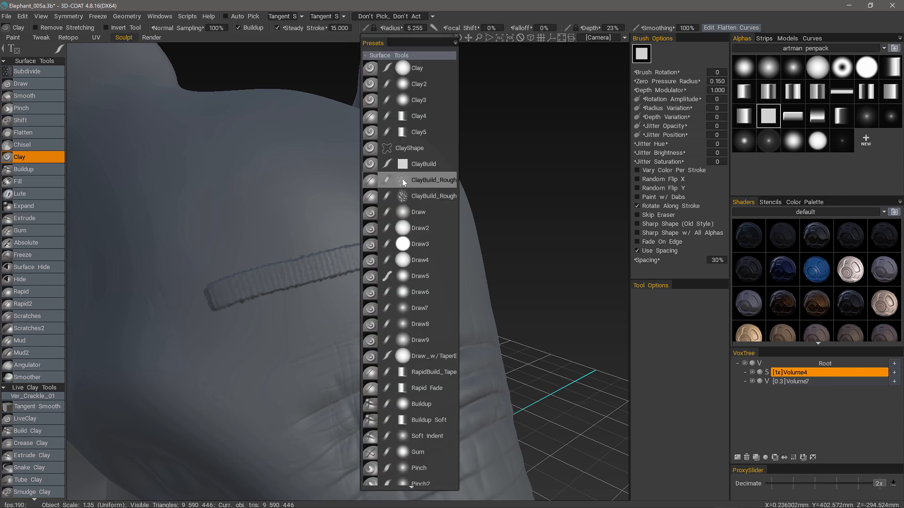
pyautogui.press('End')
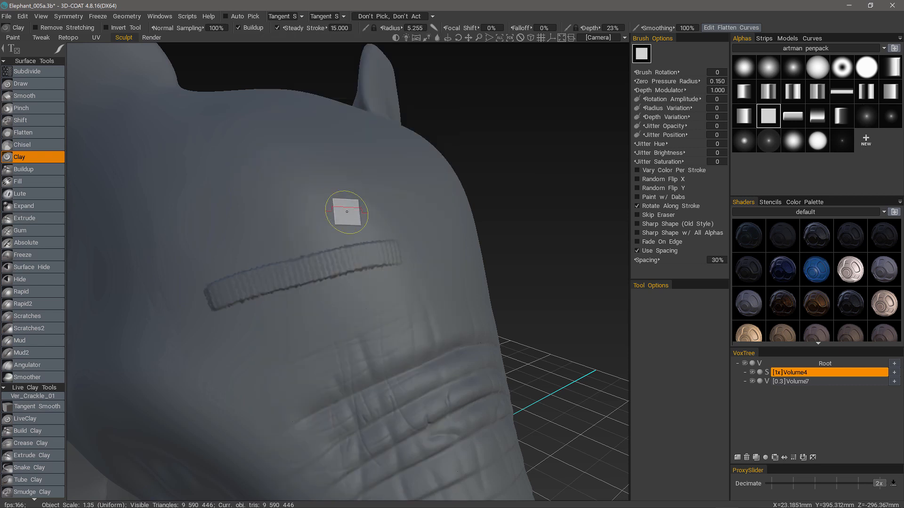